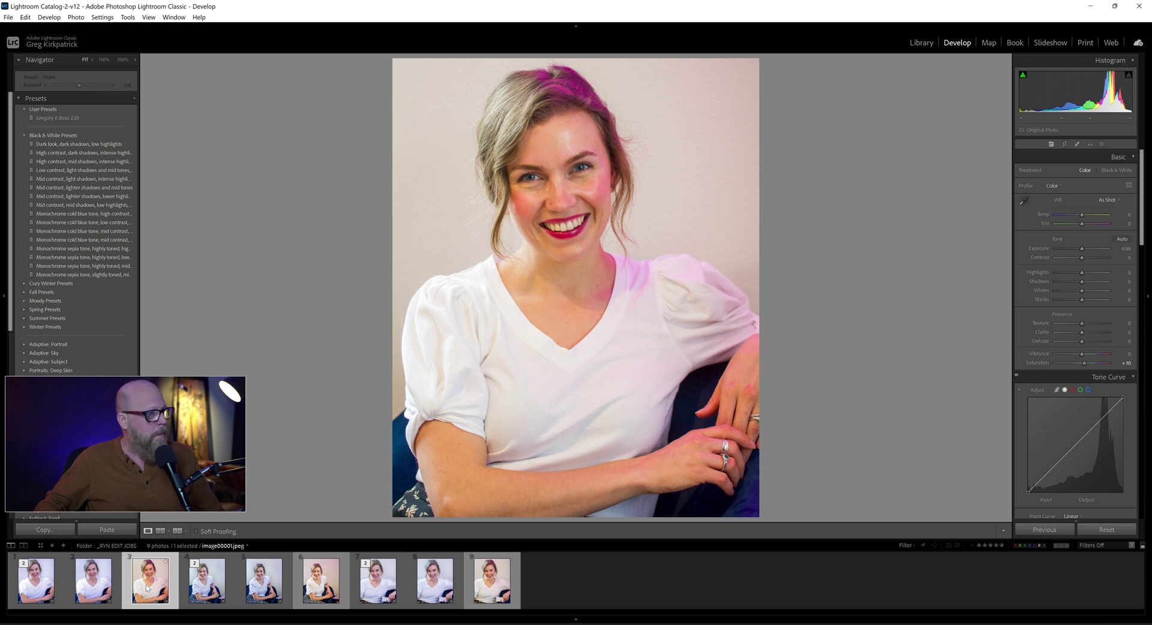
# Compare the finished edit of the portrait with the original image00001.jpeg and look through the original's develop settings.
pyautogui.click(30, 592)
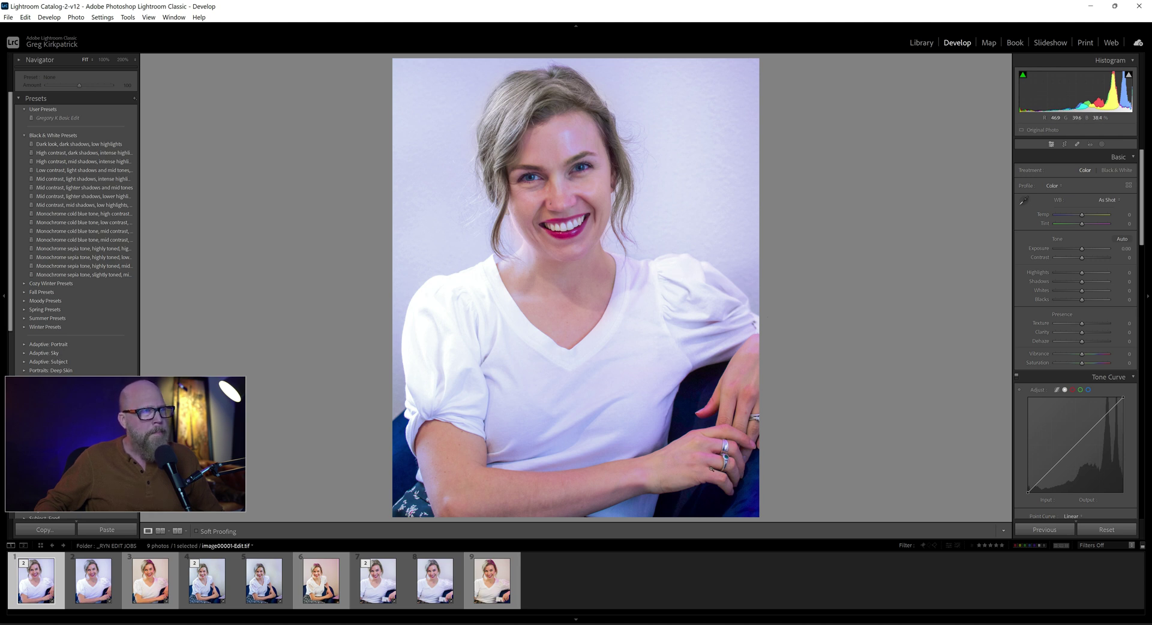
pyautogui.click(147, 587)
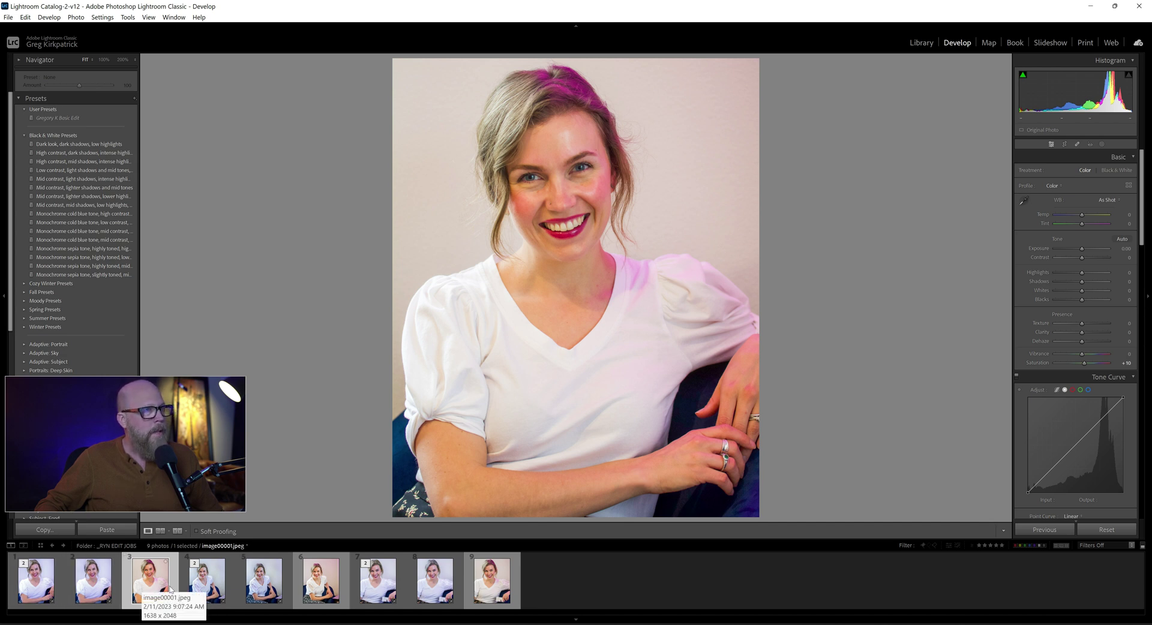
pyautogui.scroll(-3, 1108, 303)
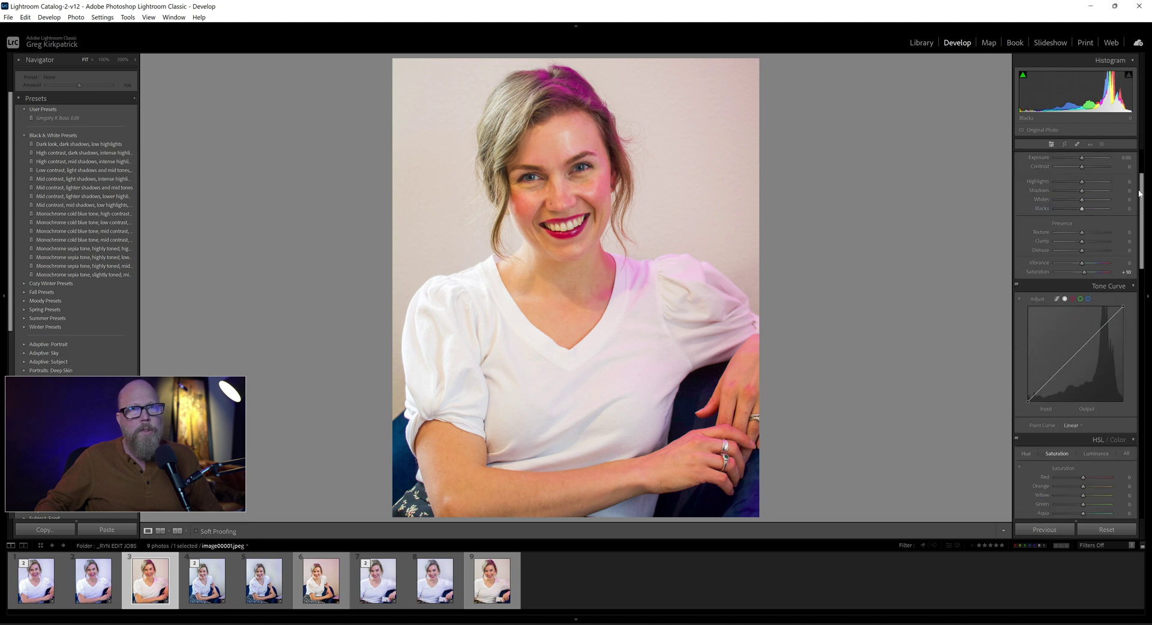
pyautogui.scroll(-5, 1140, 180)
pyautogui.scroll(10, 1146, 156)
pyautogui.scroll(-3, 1147, 157)
pyautogui.scroll(3, 1145, 164)
pyautogui.scroll(-8, 1144, 166)
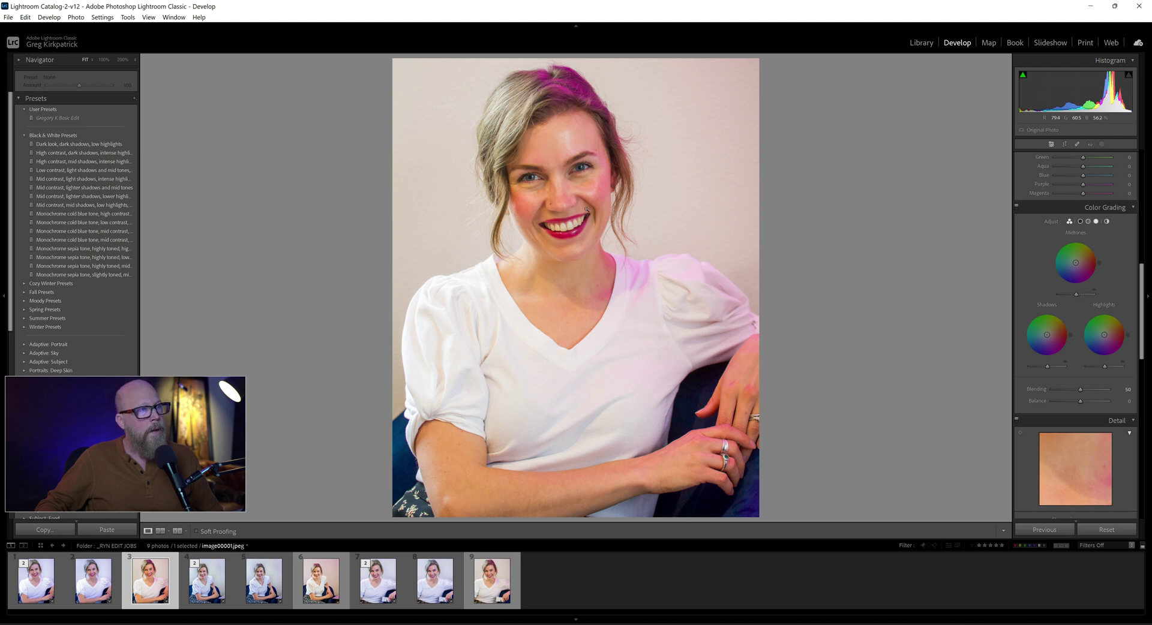
pyautogui.press('Left')
pyautogui.press('Left')
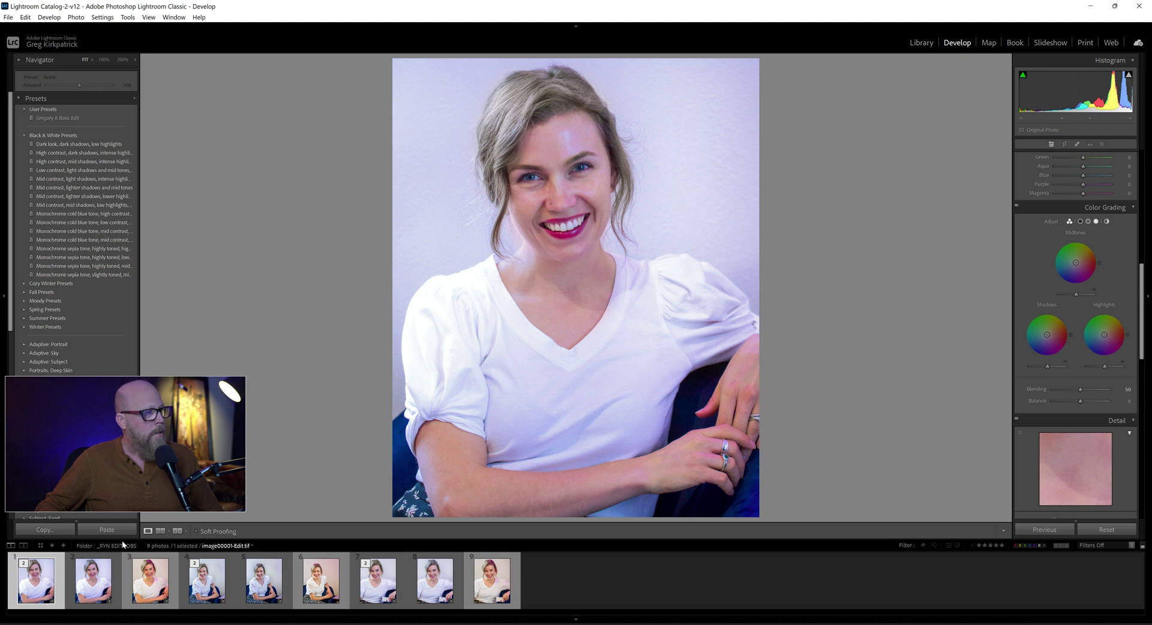
pyautogui.click(150, 580)
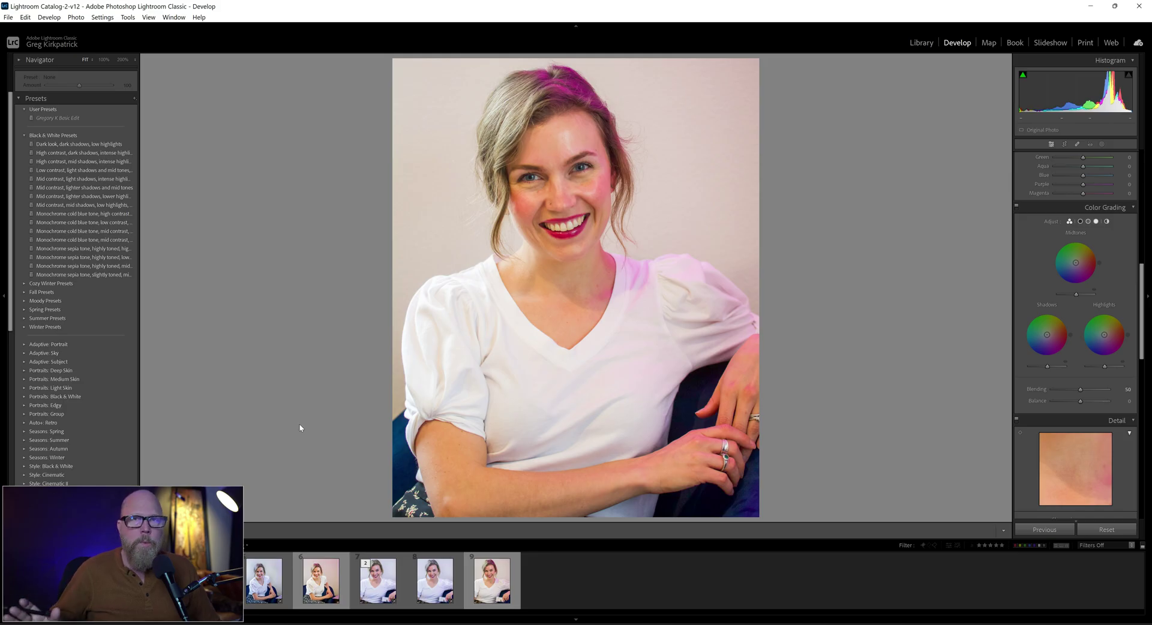
pyautogui.moveTo(106, 490); pyautogui.dragTo(106, 379)
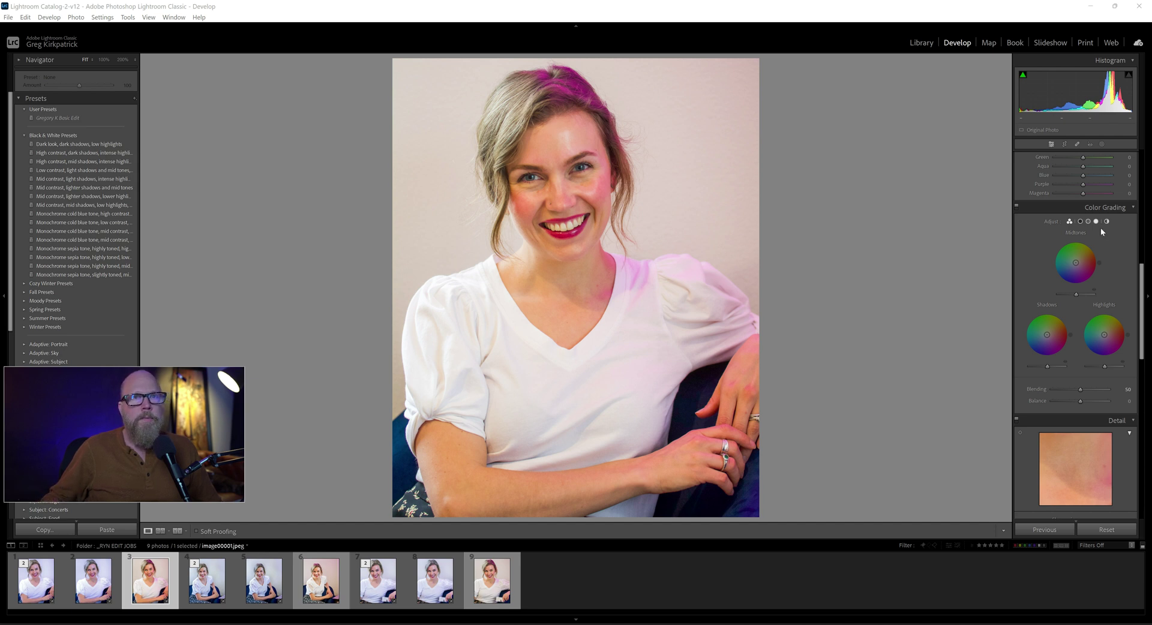
# Cool the white balance of the original portrait by lowering Temp to about -19.
pyautogui.scroll(10, 1101, 232)
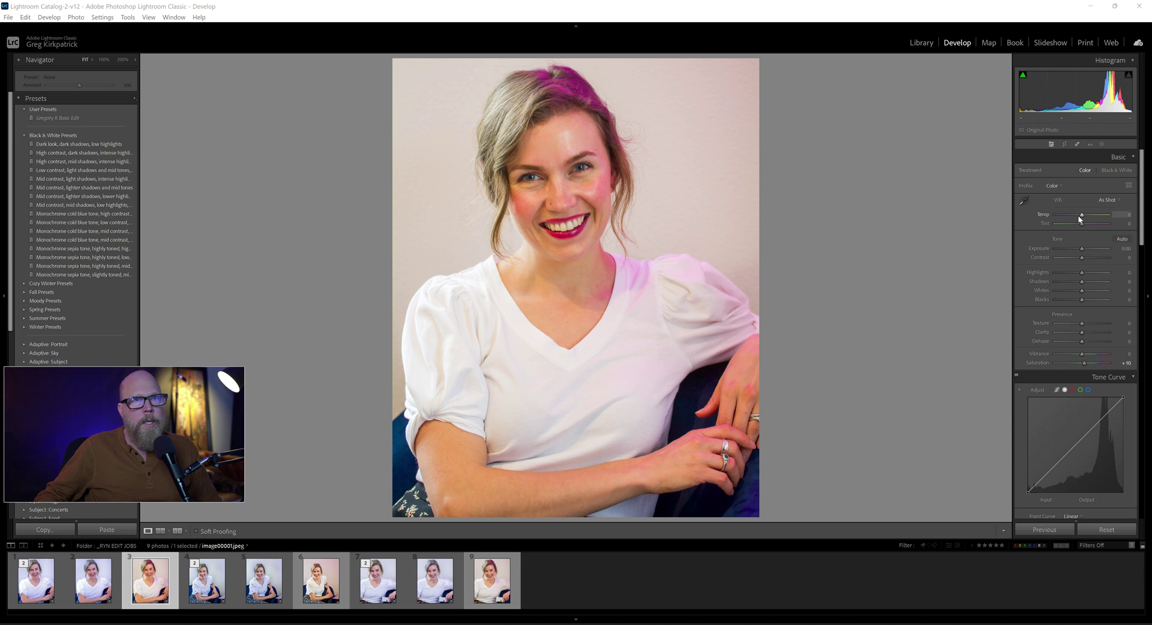
pyautogui.moveTo(1082, 218); pyautogui.dragTo(1078, 219)
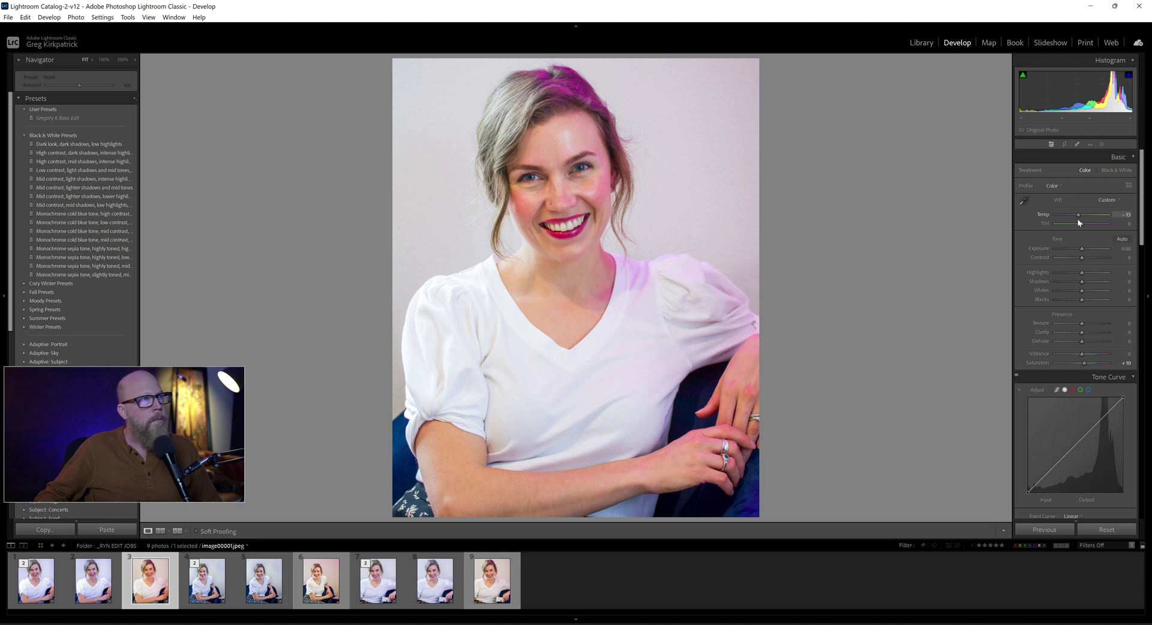
pyautogui.moveTo(1078, 222); pyautogui.dragTo(1077, 225)
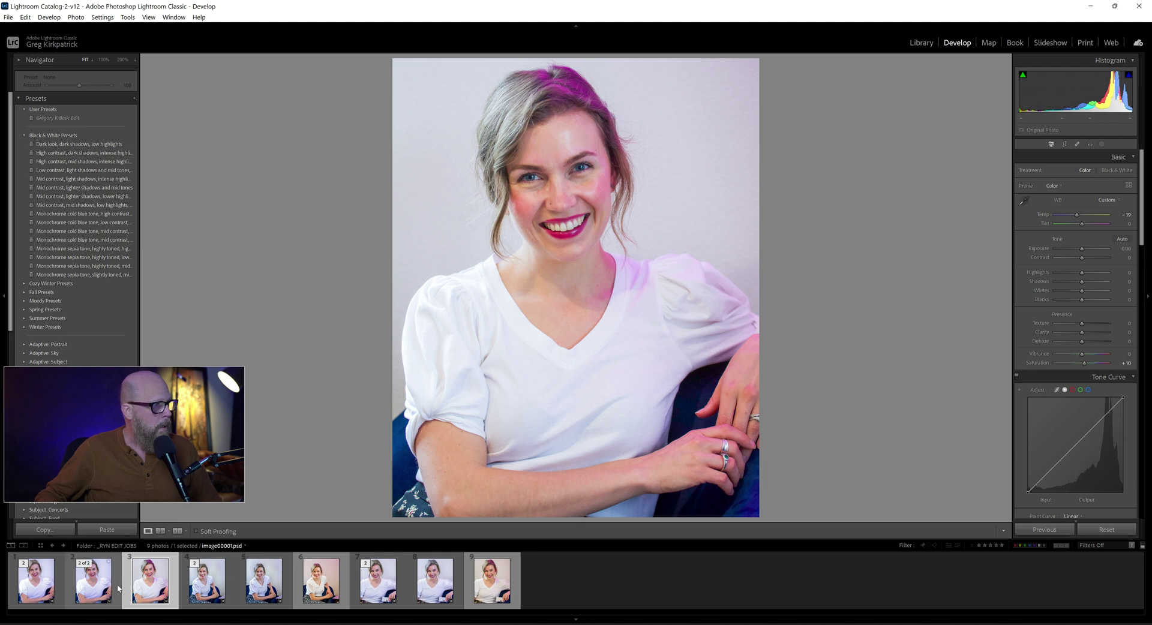
# Open a copy of the portrait with Lightroom adjustments in Adobe Photoshop 2023, maximized and with the whole image fitted in view.
pyautogui.rightClick(408, 287)
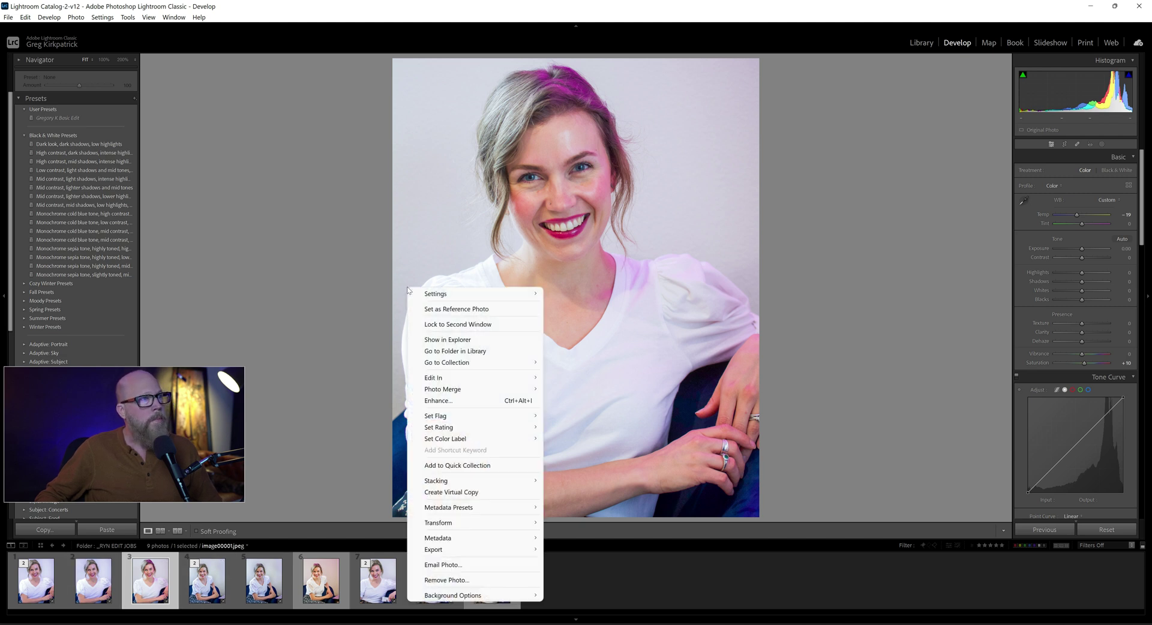
pyautogui.moveTo(461, 382)
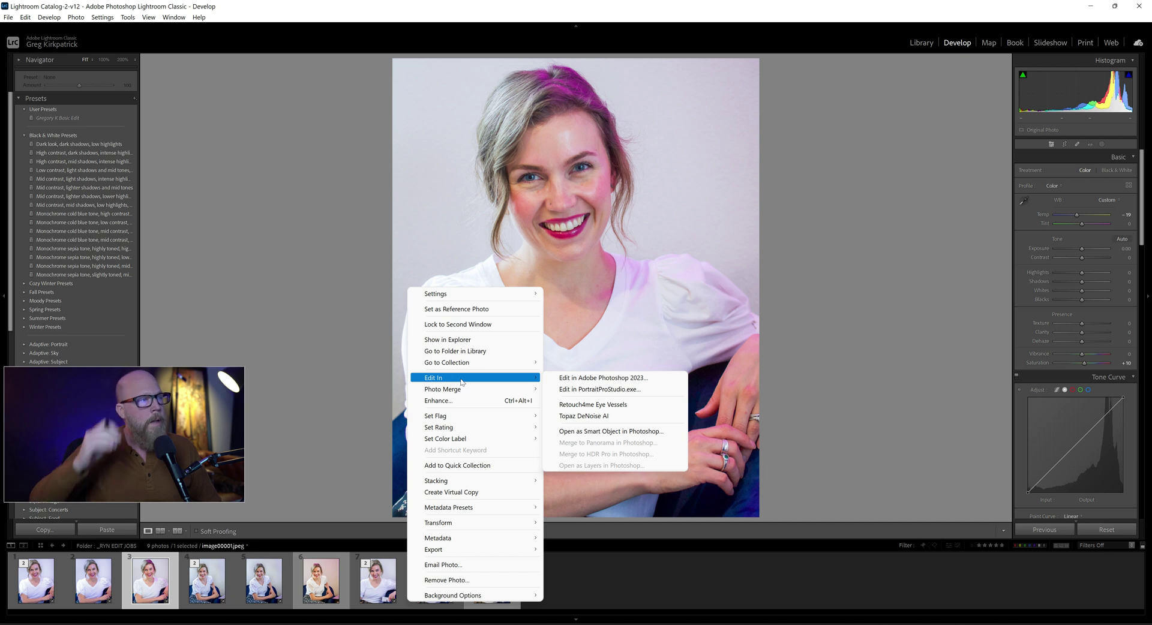
pyautogui.click(565, 380)
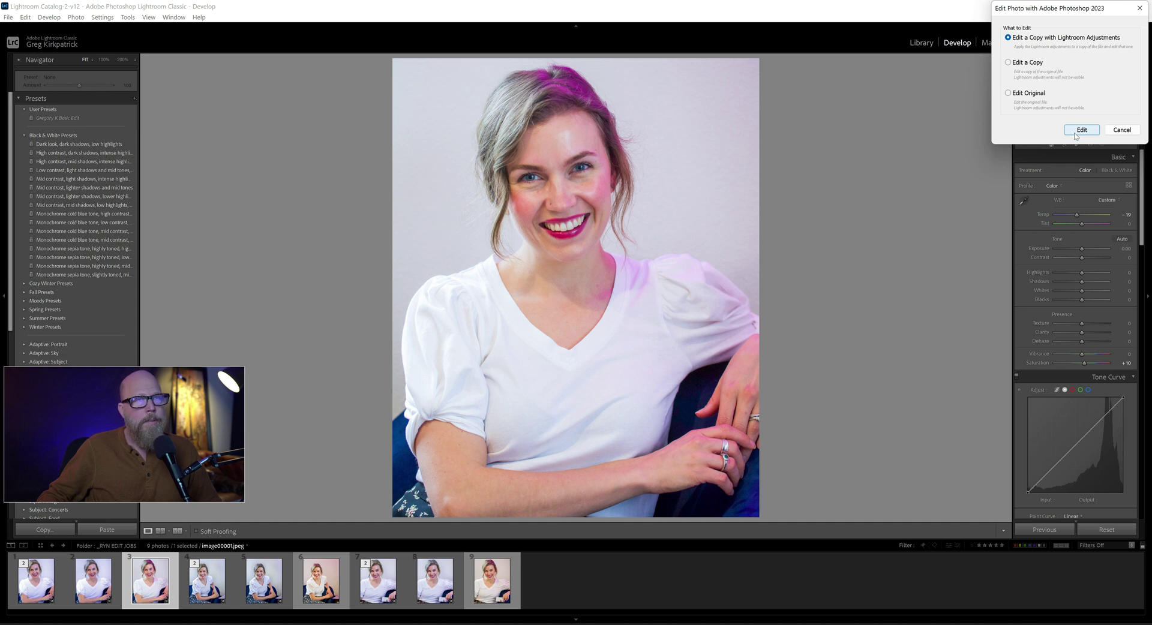
pyautogui.click(1081, 130)
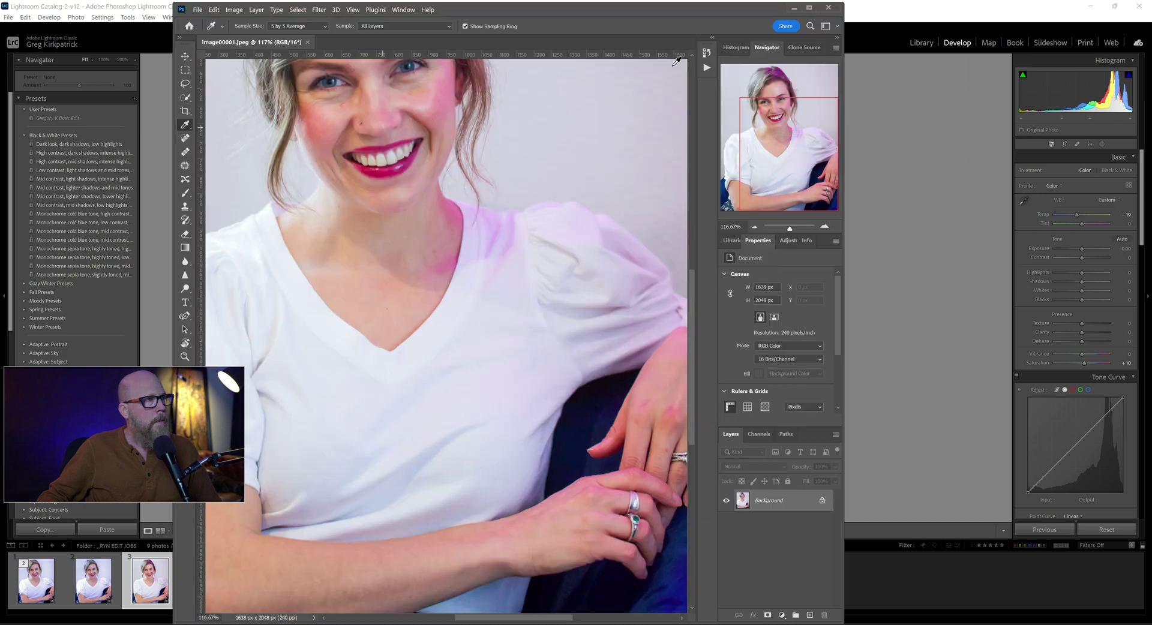
pyautogui.click(809, 7)
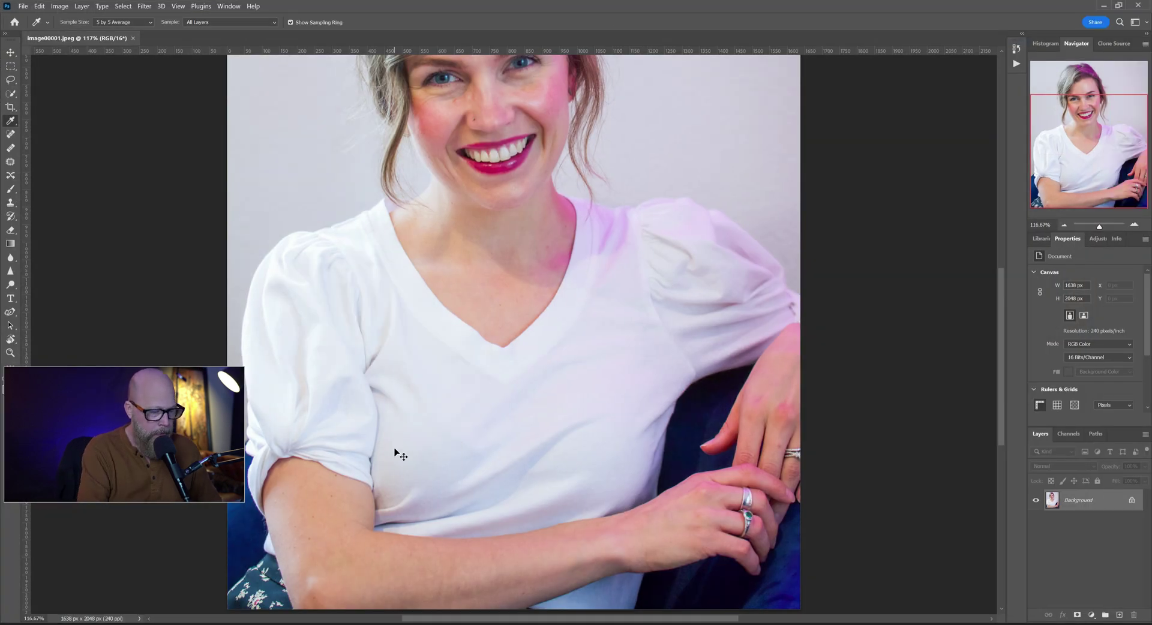
pyautogui.hotkey('ctrl', '0')
pyautogui.moveTo(128, 419); pyautogui.dragTo(132, 520)
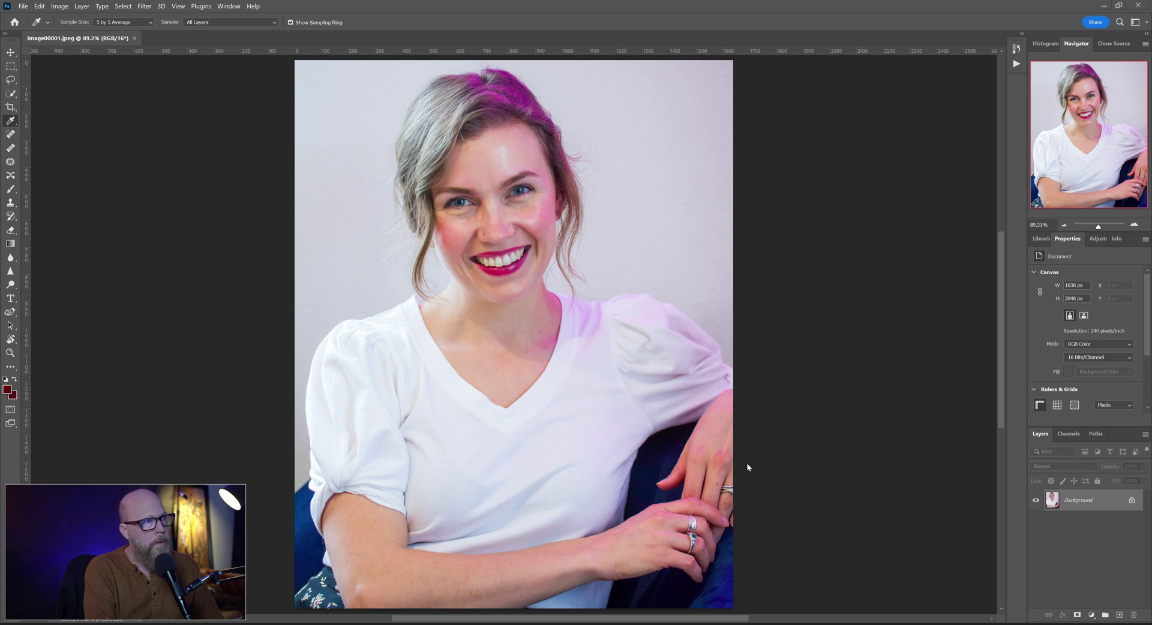
# Add a Selective Color adjustment layer above the Background and make its adjustment settings active.
pyautogui.click(1091, 616)
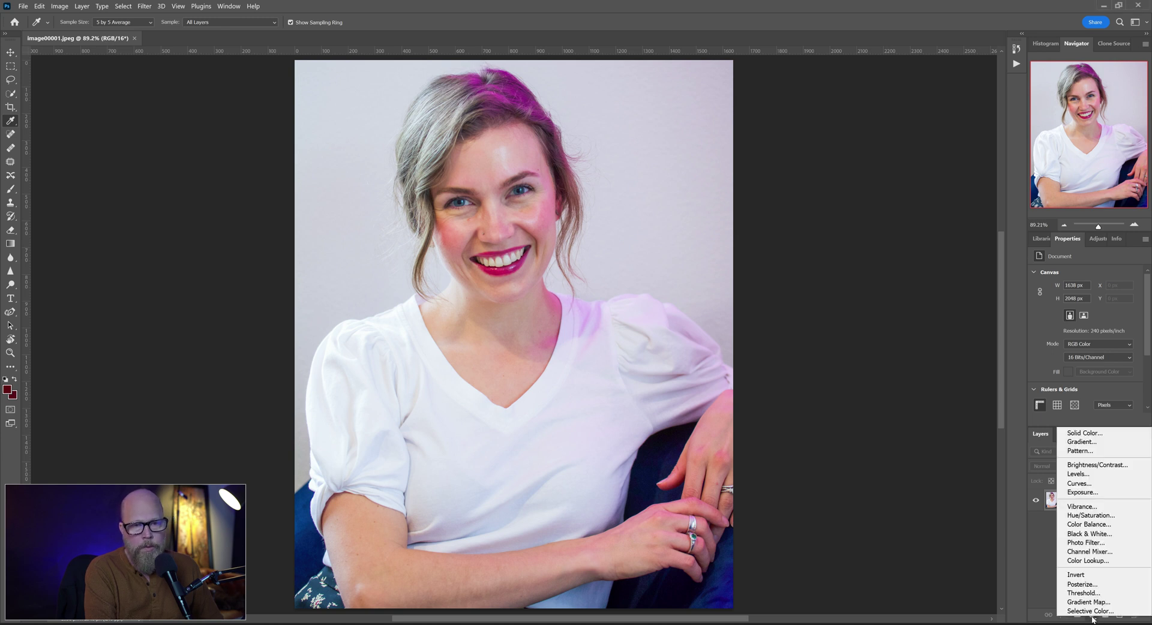
pyautogui.click(1089, 611)
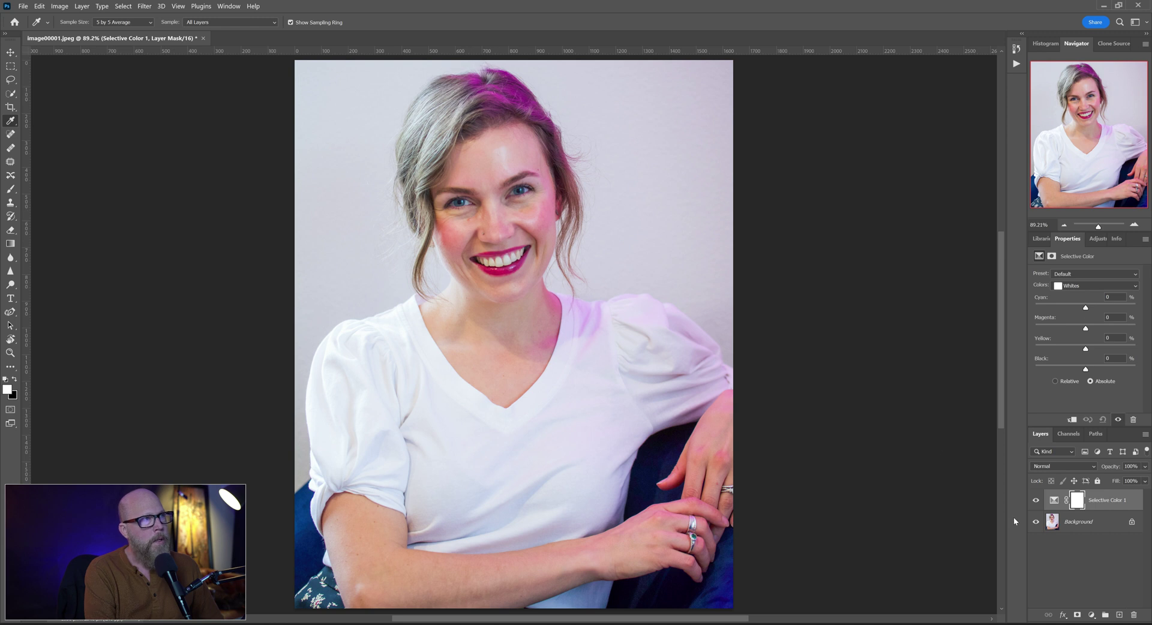
pyautogui.click(1055, 501)
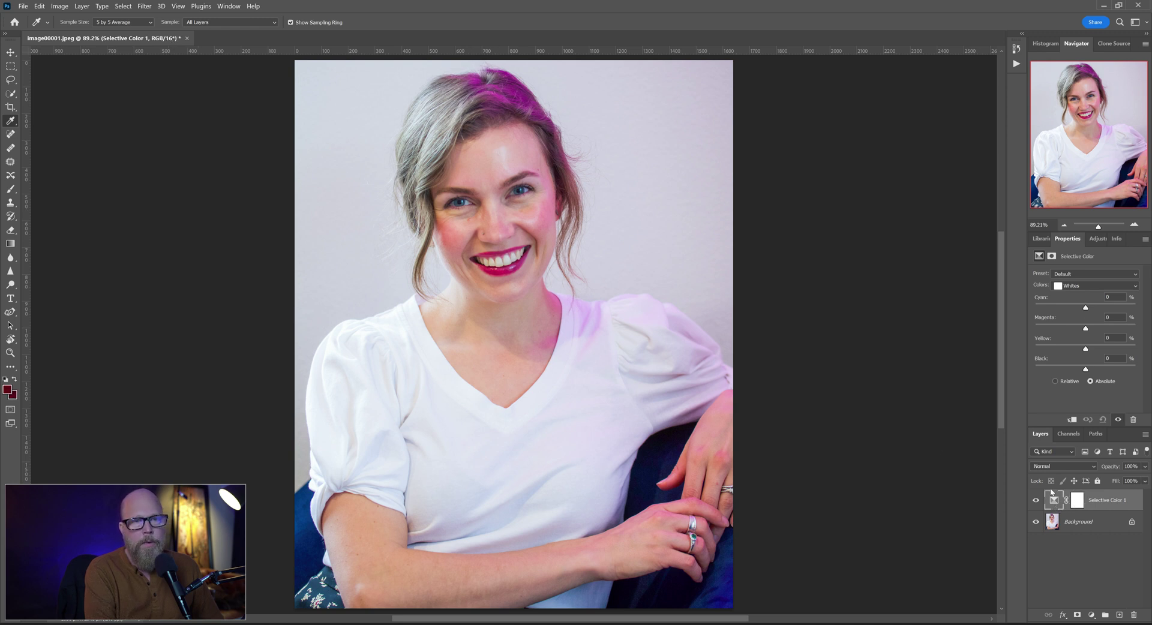
# In the Selective Color adjustment, set Cyan to -2% and Magenta to -100% for the Reds.
pyautogui.click(1068, 287)
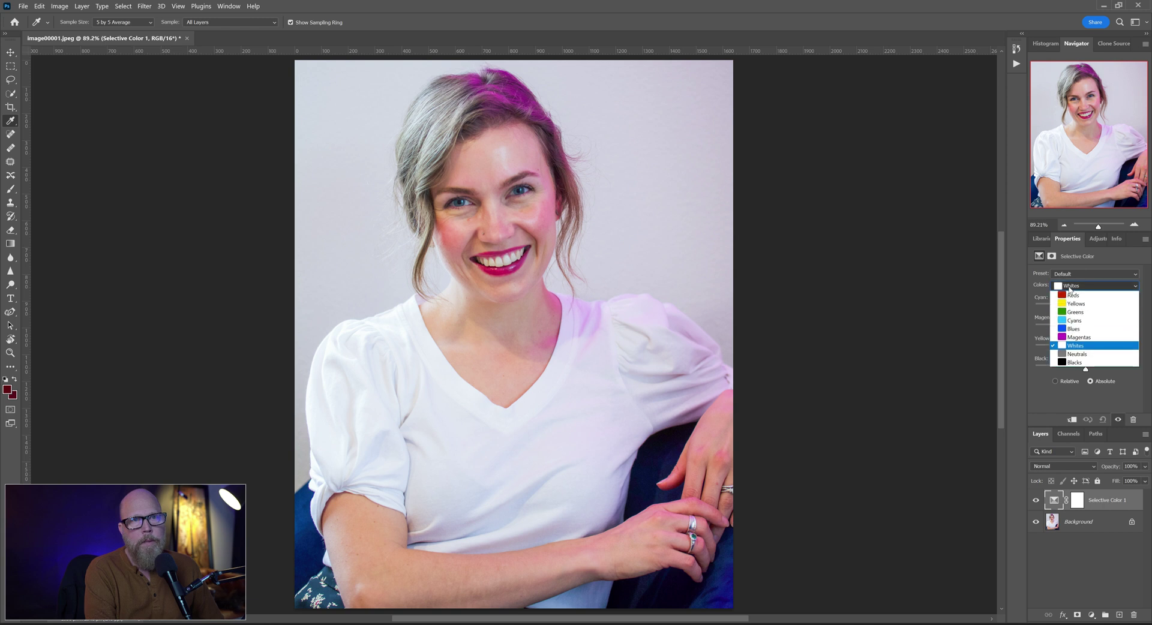
pyautogui.click(1074, 295)
pyautogui.moveTo(1085, 308); pyautogui.dragTo(1048, 312)
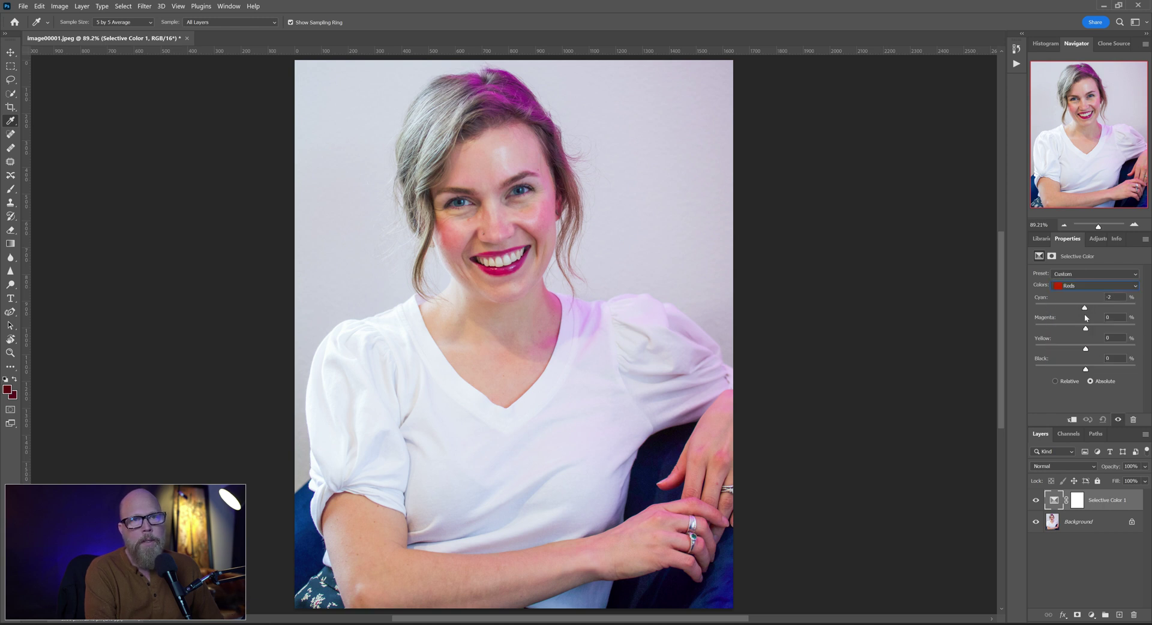
pyautogui.moveTo(1086, 329); pyautogui.dragTo(1034, 330)
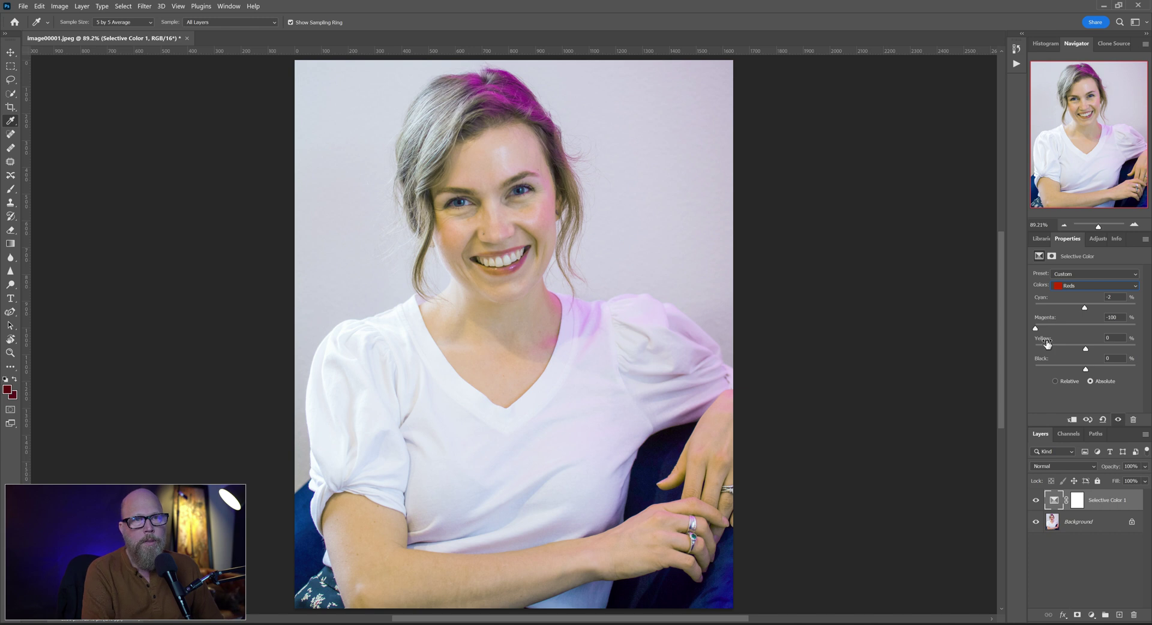
pyautogui.press('\\')
# Set Magenta to -100% for the Magentas in the Selective Color adjustment.
pyautogui.click(1081, 289)
pyautogui.click(1081, 342)
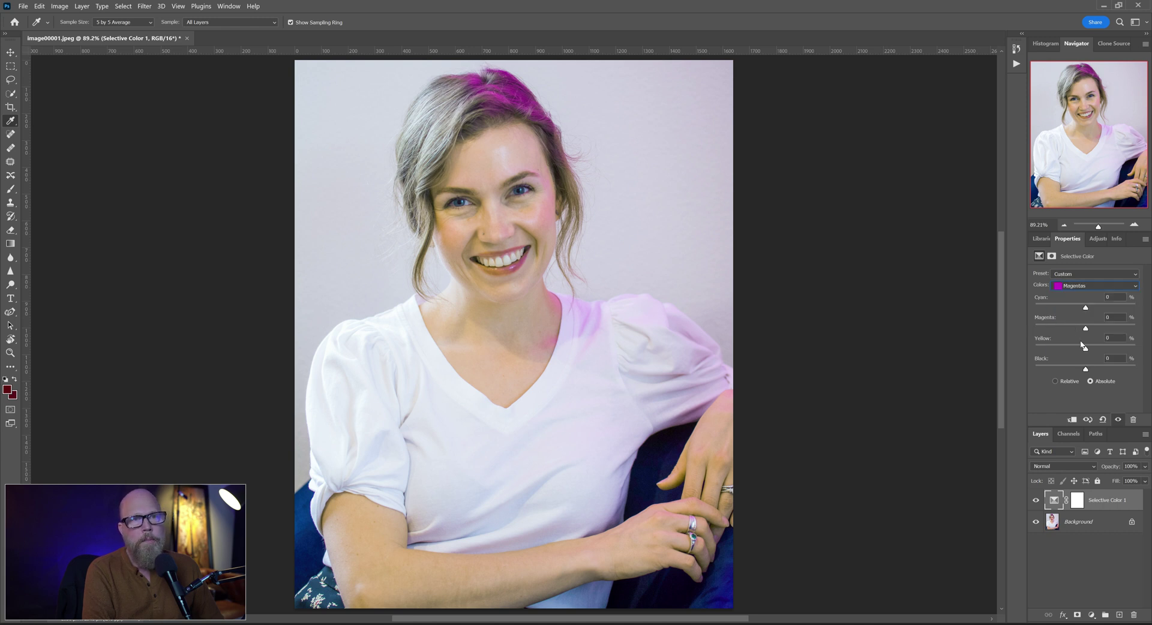
pyautogui.moveTo(1059, 321); pyautogui.dragTo(1018, 326)
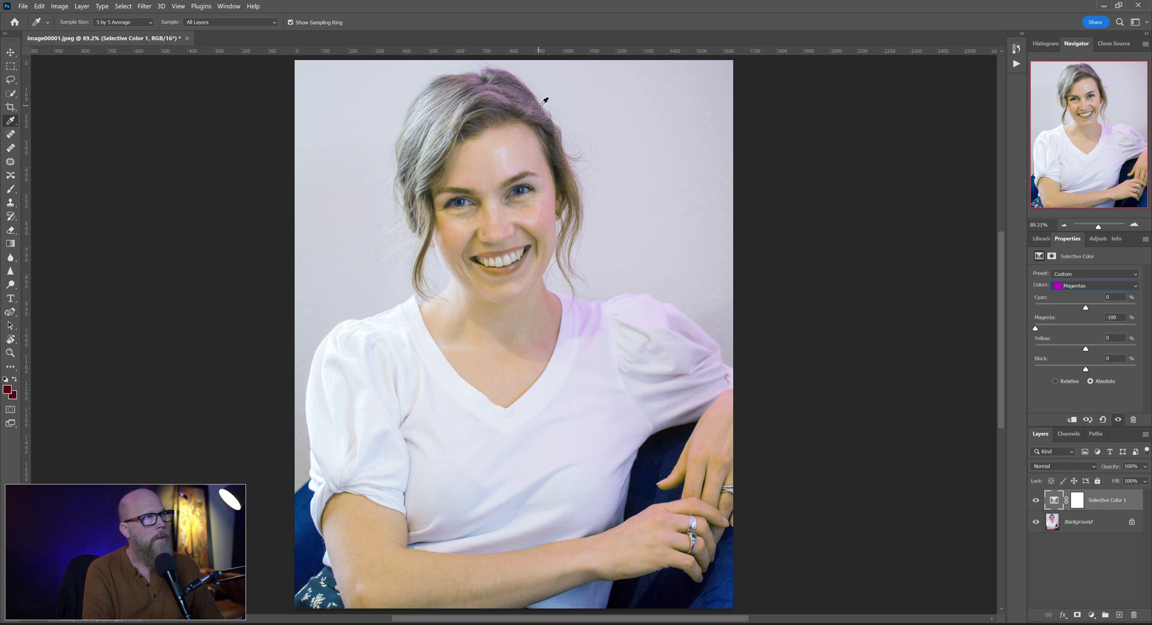
# Try a slightly lower Magenta amount for the Whites in the Selective Color adjustment.
pyautogui.click(1082, 286)
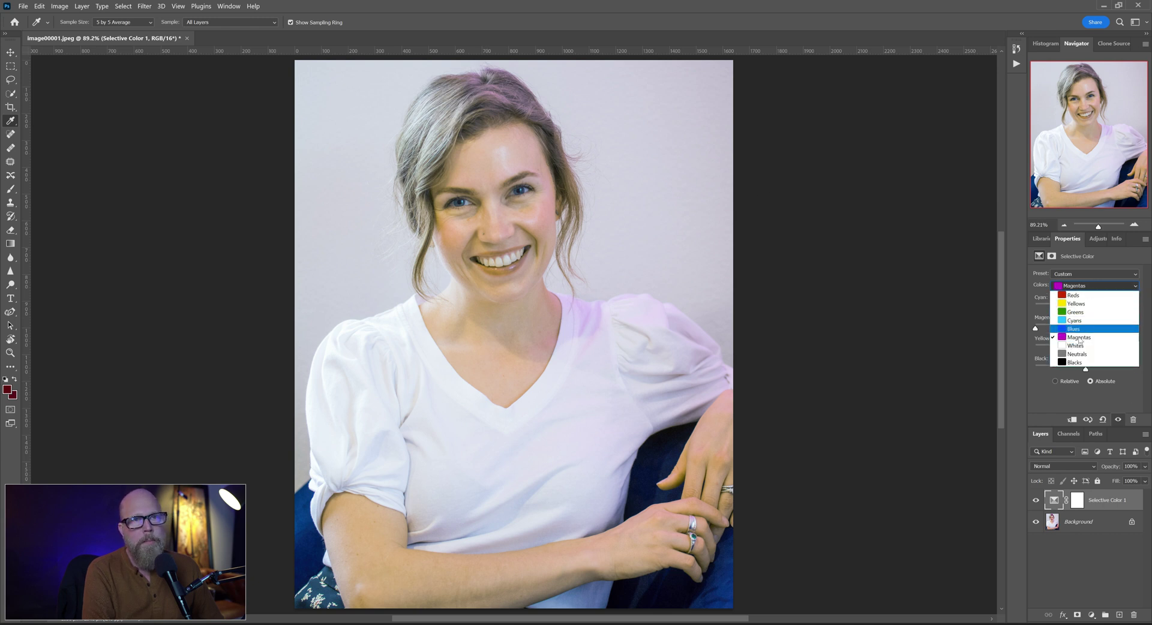
pyautogui.click(1081, 348)
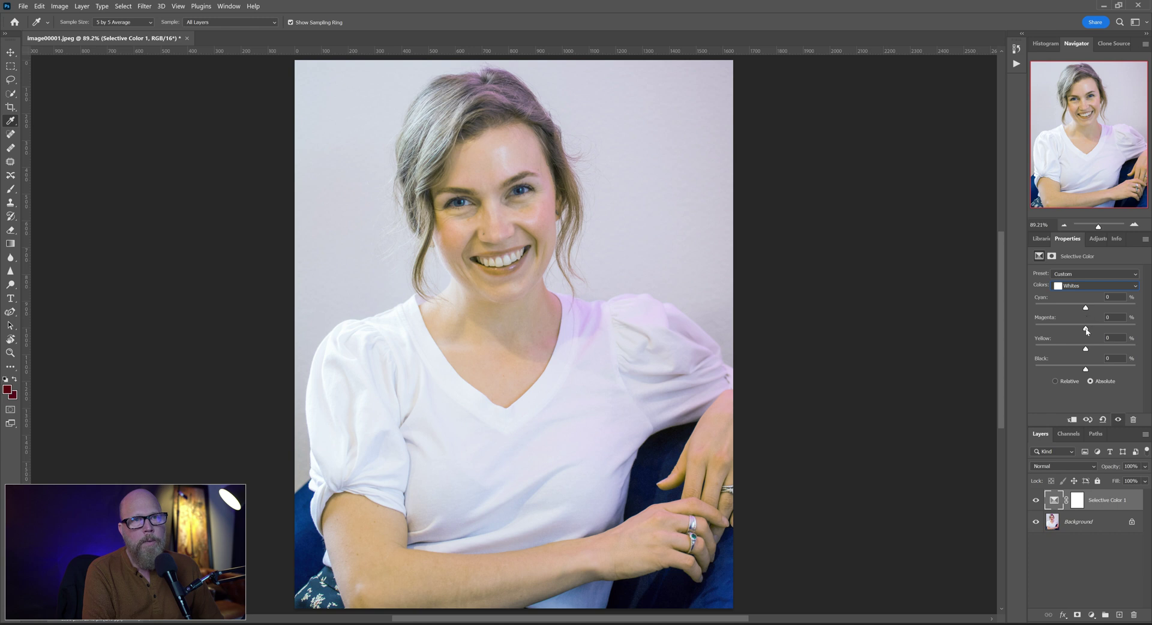
pyautogui.moveTo(1086, 329)
pyautogui.mouseDown()
pyautogui.moveTo(1077, 330)
pyautogui.moveTo(1098, 333)
pyautogui.moveTo(1038, 341)
pyautogui.moveTo(1082, 334)
pyautogui.mouseUp()
pyautogui.click(1074, 287)
pyautogui.click(1071, 286)
# Invert the Selective Color layer's mask to black to hide the color correction.
pyautogui.click(1081, 505)
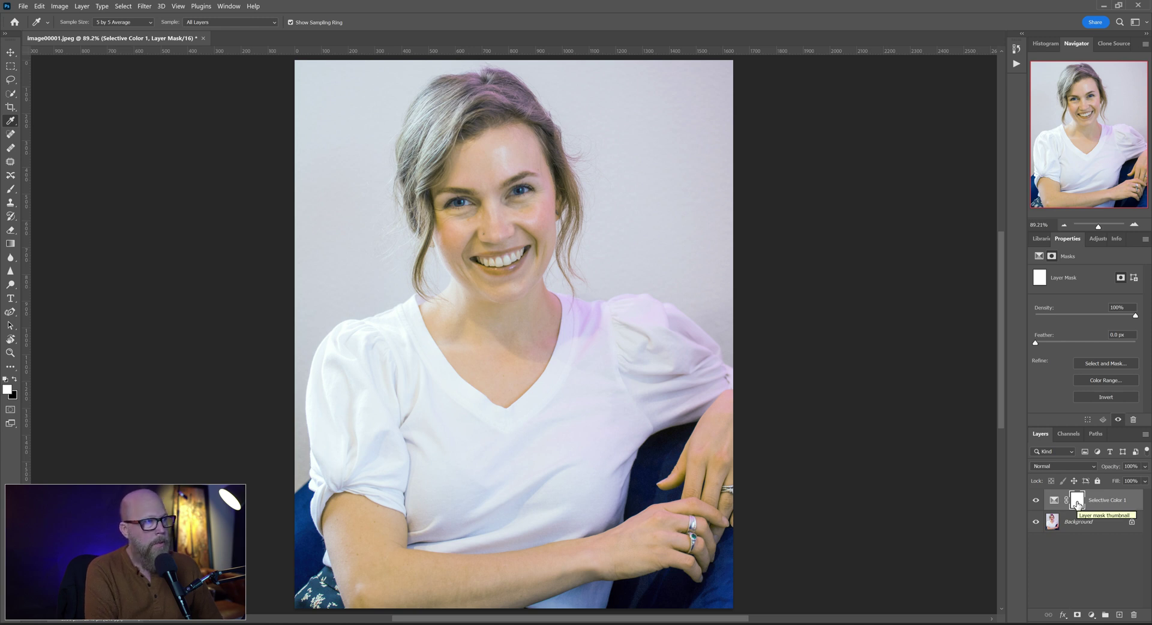
pyautogui.moveTo(1078, 505); pyautogui.dragTo(1079, 506)
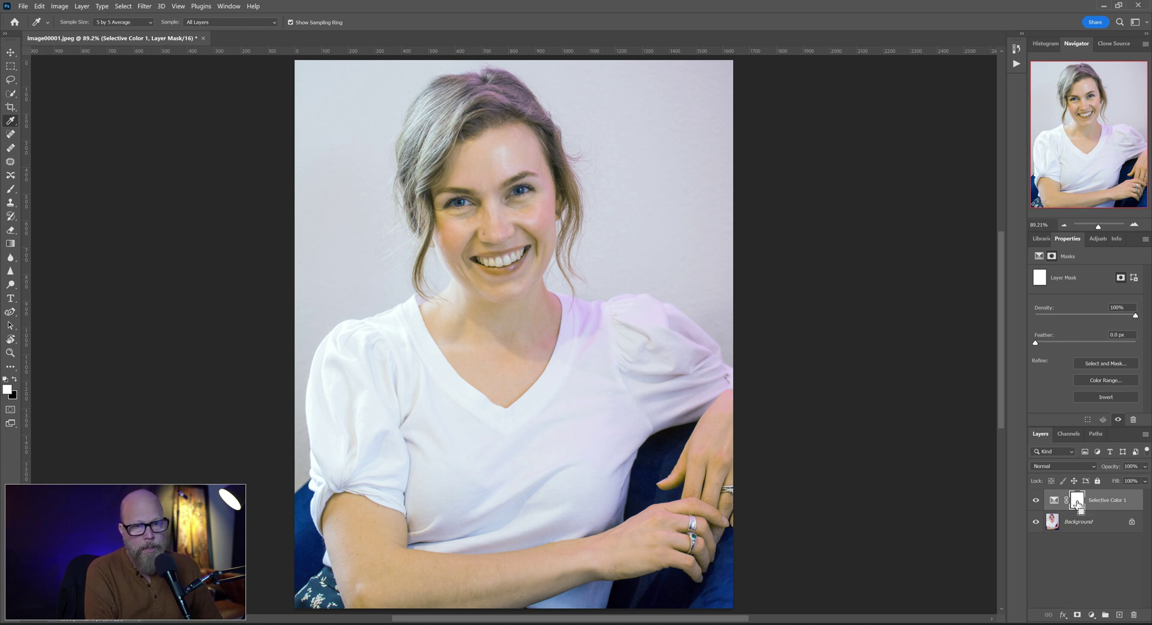
pyautogui.hotkey('ctrl', 'i')
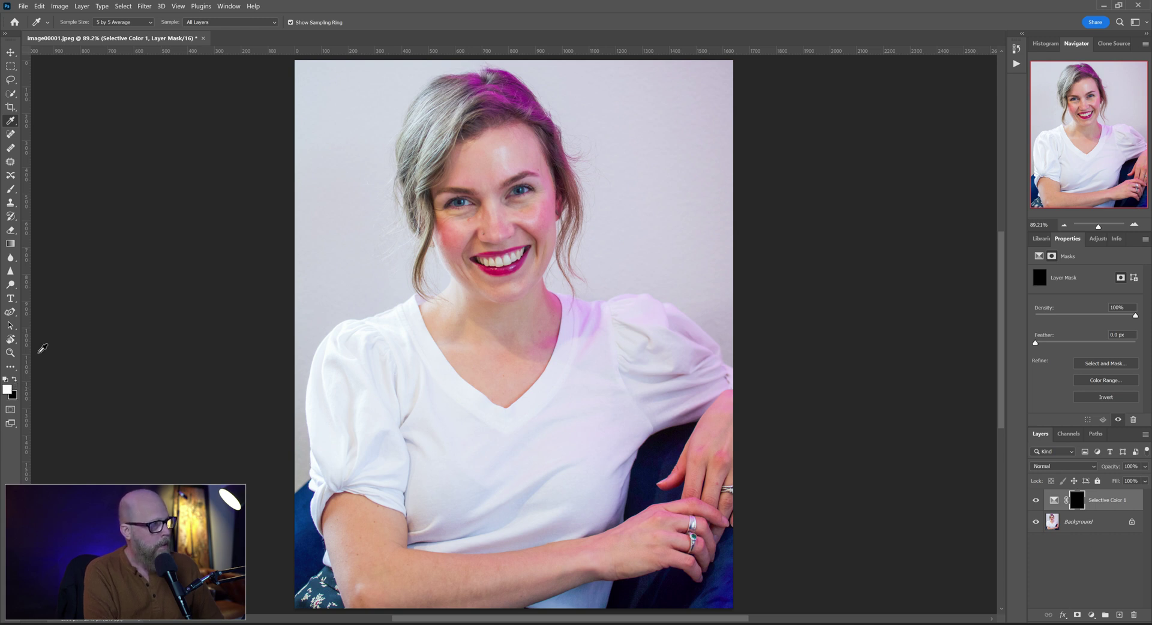
# Set the foreground color to white (ffffff) and activate the Brush tool for painting on the mask.
pyautogui.click(15, 381)
pyautogui.click(15, 380)
pyautogui.click(7, 389)
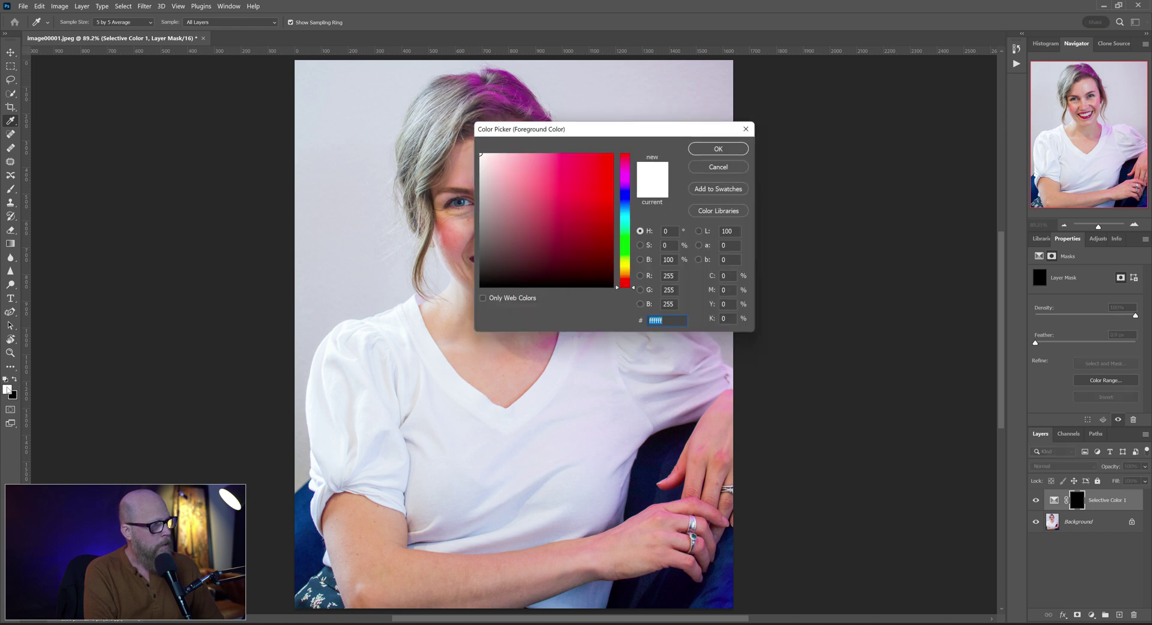
pyautogui.click(701, 152)
pyautogui.click(138, 23)
pyautogui.click(120, 43)
pyautogui.click(16, 191)
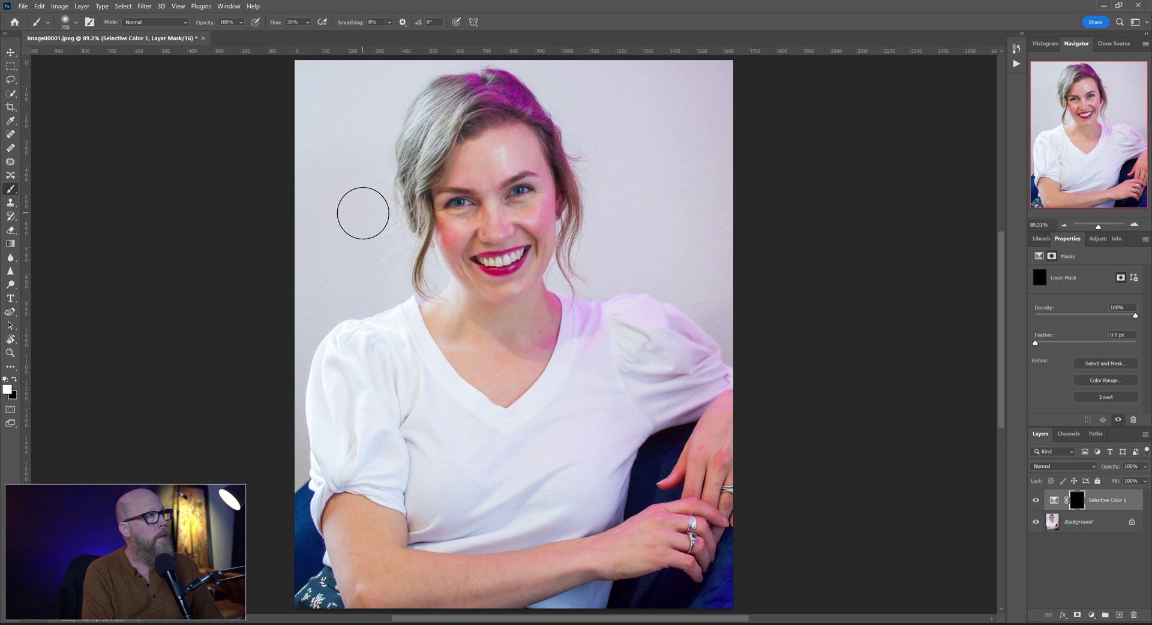
# Reduce the brush to 125 px and paint the Selective Color mask white over the magenta hair on top of the head.
pyautogui.press('[')
pyautogui.press('[')
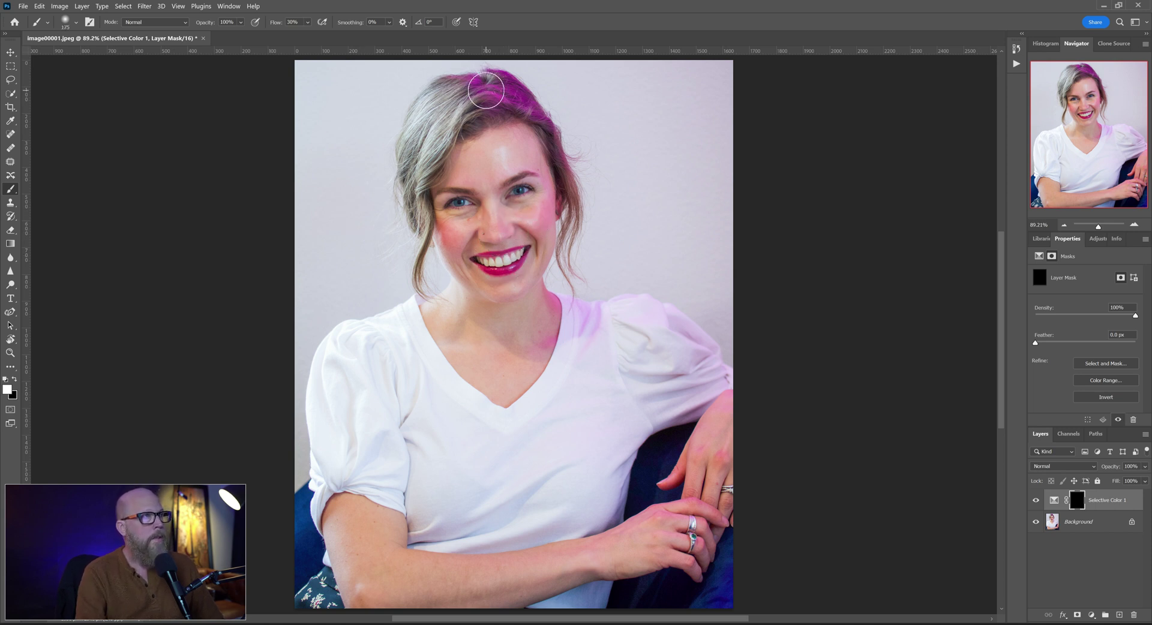
pyautogui.moveTo(486, 90); pyautogui.dragTo(515, 105)
pyautogui.hotkey('ctrl', 'z')
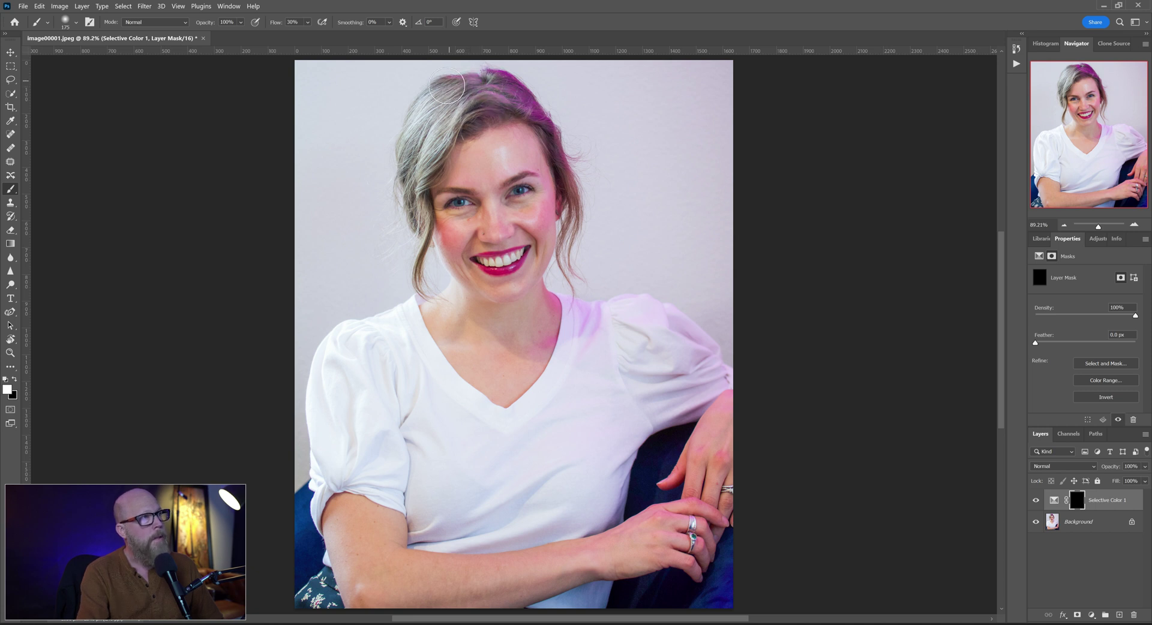
pyautogui.hotkey('ctrl', 'z')
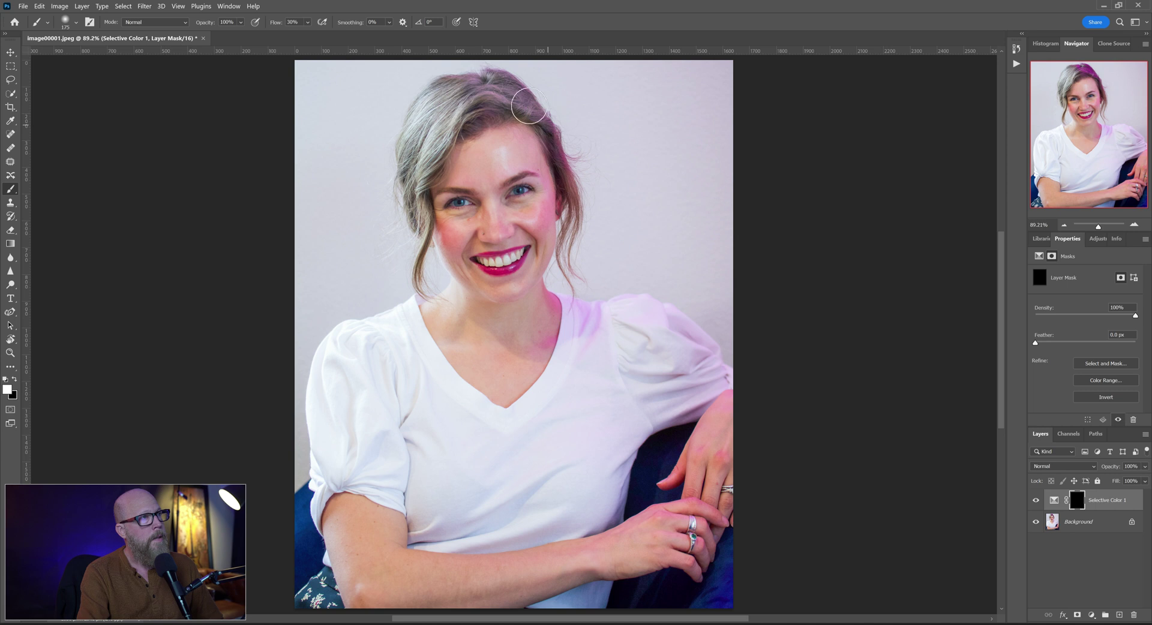
# With progressively smaller brushes, paint the mask white over the magenta hair edge, side of the face, neck and fingers.
pyautogui.press('[')
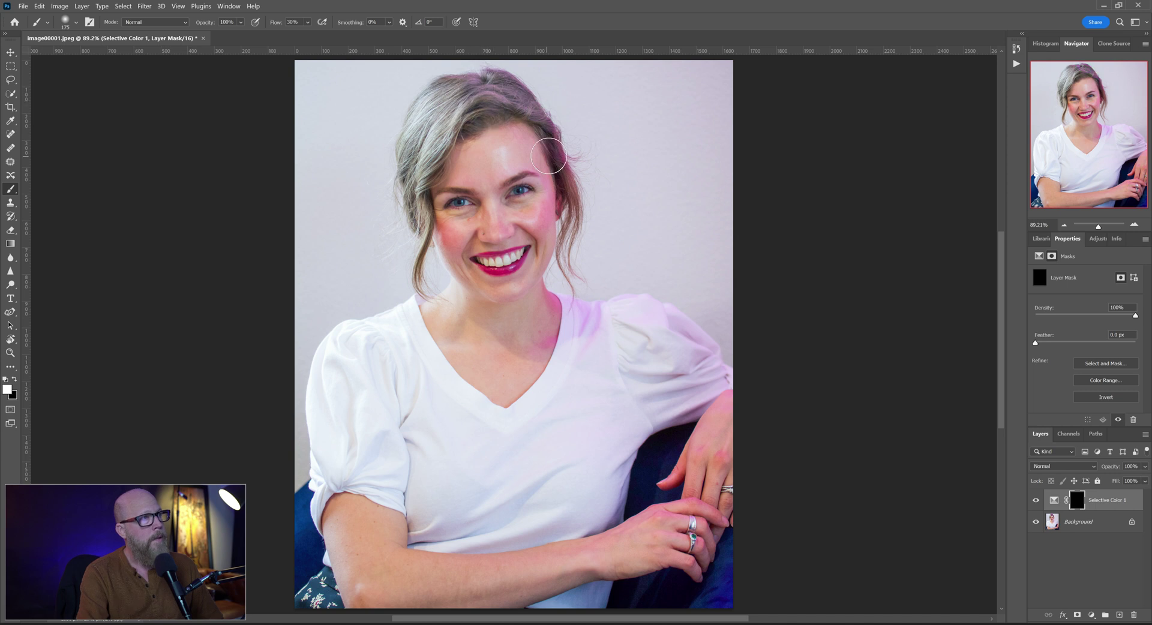
pyautogui.press('[')
pyautogui.press('[')
pyautogui.press('[')
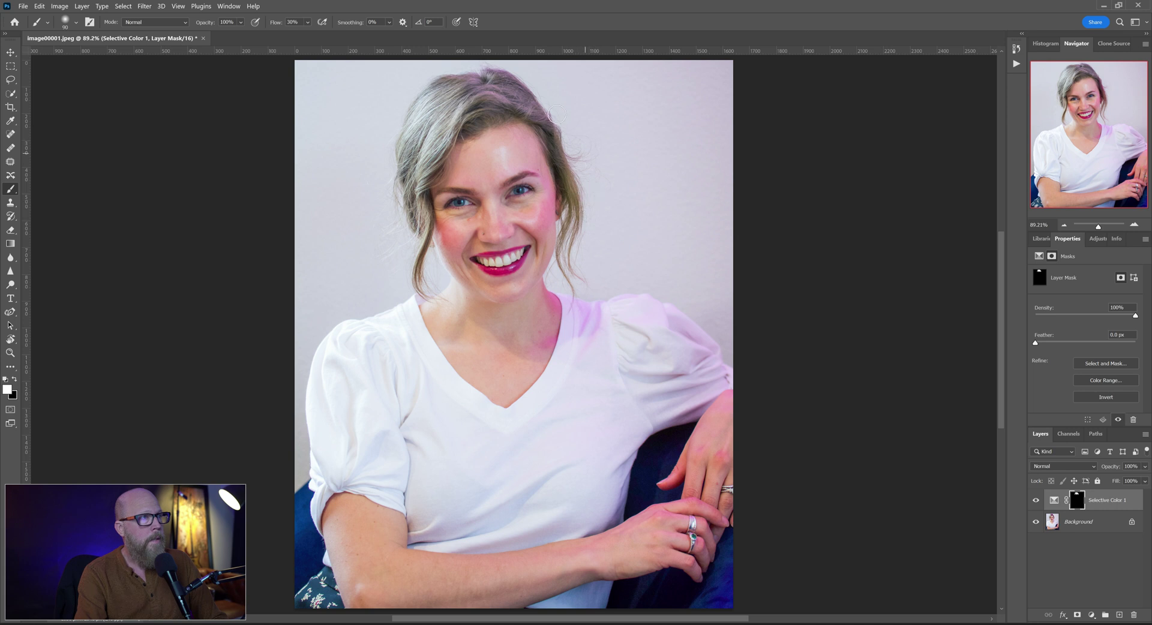
pyautogui.moveTo(550, 153)
pyautogui.mouseDown()
pyautogui.moveTo(546, 247)
pyautogui.moveTo(552, 190)
pyautogui.moveTo(543, 213)
pyautogui.mouseUp()
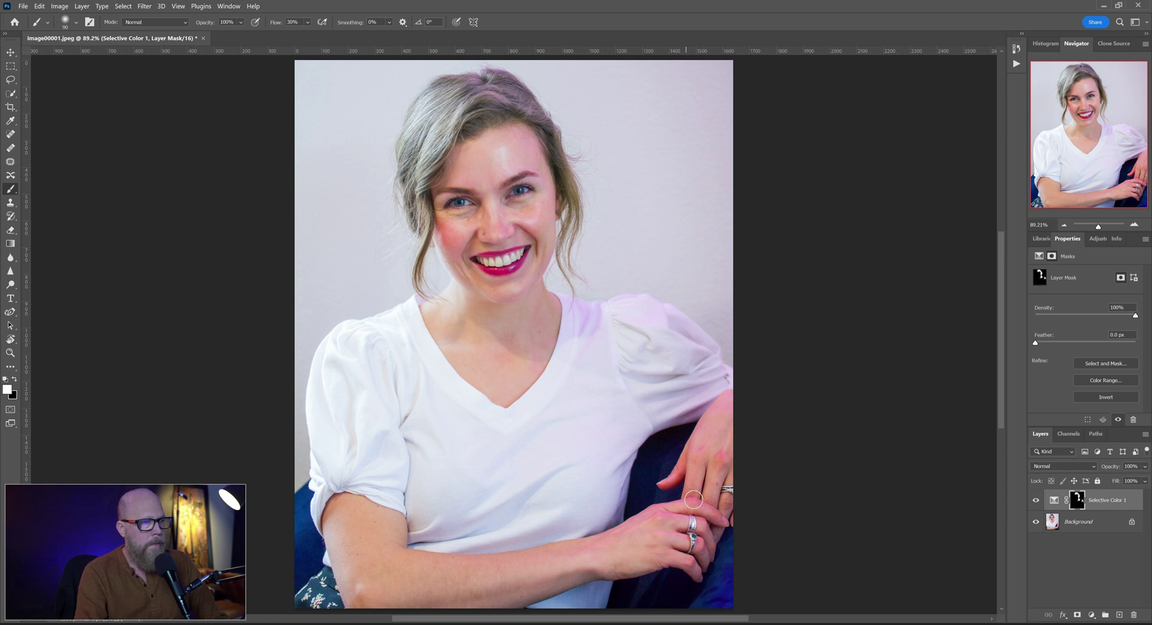
pyautogui.press('[')
pyautogui.press('[')
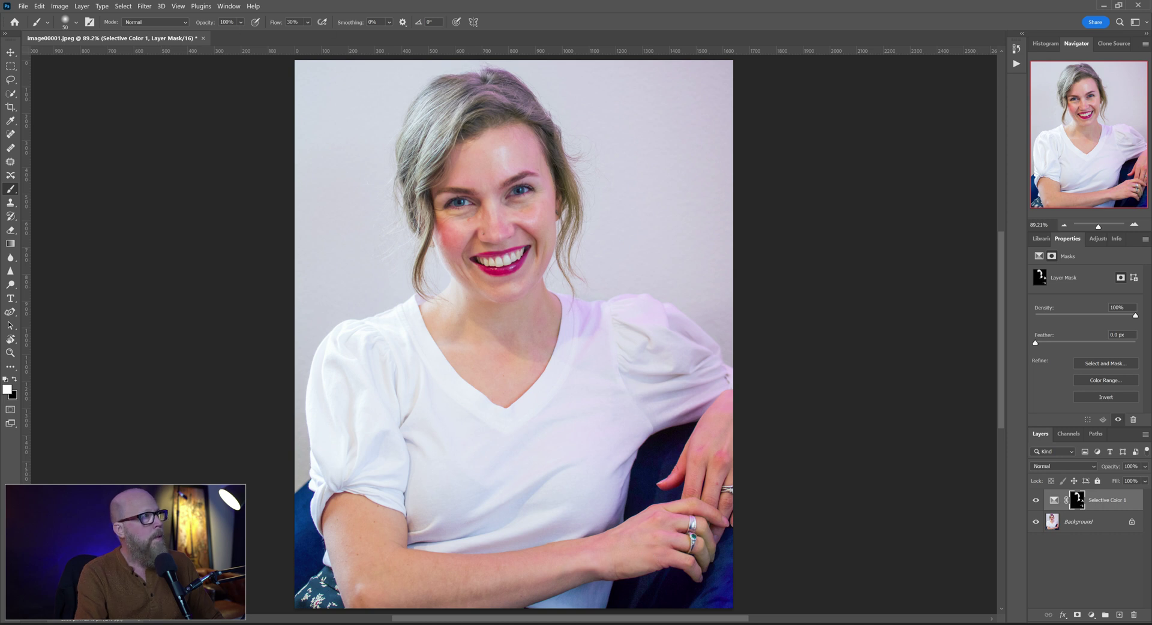
# Set the brush flow to 10%, enlarge the brush and paint the mask over the reddish cheek and the raised forearm.
pyautogui.write('10')
pyautogui.press('Return')
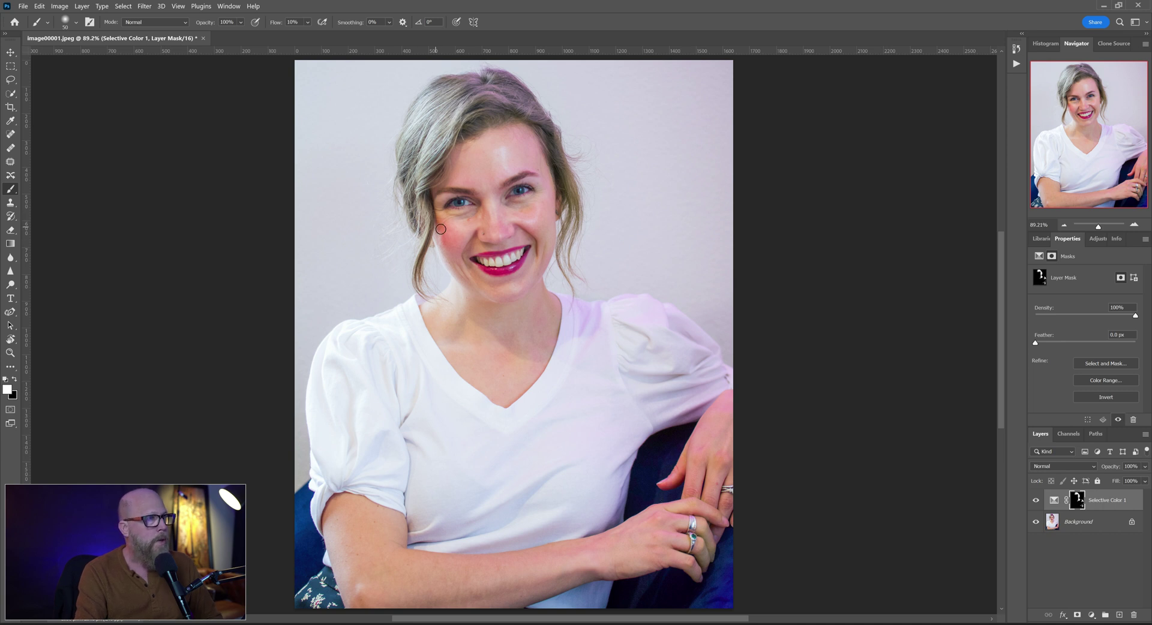
pyautogui.press(']')
pyautogui.press(']')
pyautogui.press(']')
pyautogui.press(']')
pyautogui.press(']')
pyautogui.press(']')
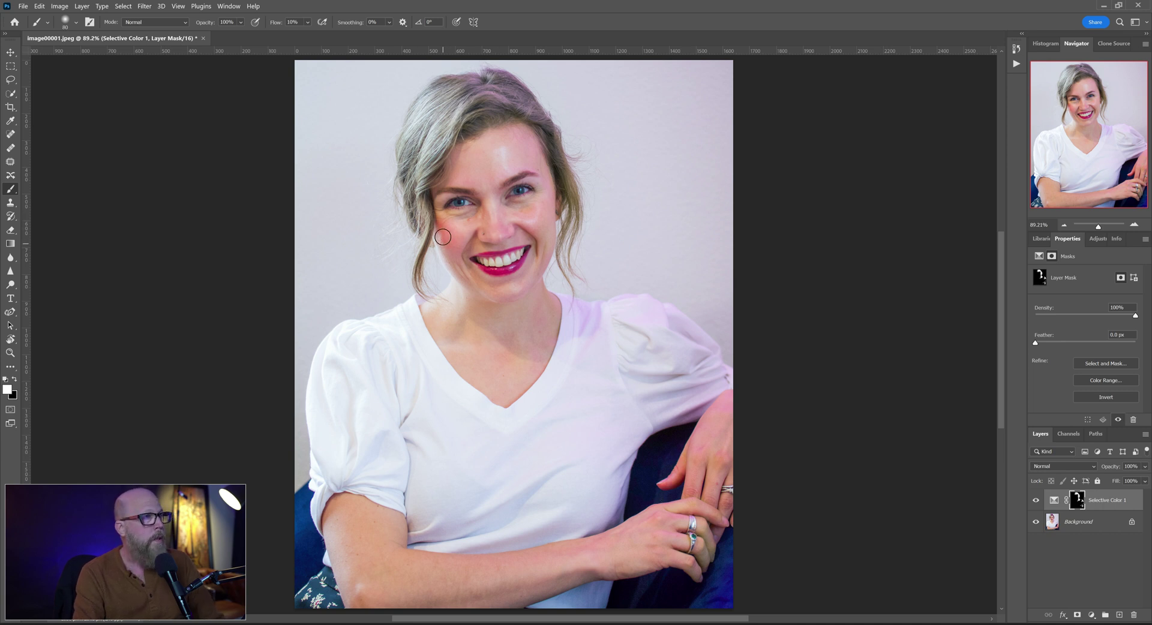
pyautogui.moveTo(439, 231)
pyautogui.mouseDown()
pyautogui.moveTo(443, 280)
pyautogui.moveTo(439, 225)
pyautogui.moveTo(455, 257)
pyautogui.moveTo(457, 240)
pyautogui.moveTo(442, 232)
pyautogui.moveTo(428, 303)
pyautogui.moveTo(436, 225)
pyautogui.moveTo(503, 250)
pyautogui.moveTo(566, 201)
pyautogui.moveTo(547, 147)
pyautogui.moveTo(568, 250)
pyautogui.moveTo(559, 297)
pyautogui.moveTo(498, 345)
pyautogui.moveTo(444, 323)
pyautogui.moveTo(519, 291)
pyautogui.moveTo(401, 317)
pyautogui.moveTo(398, 263)
pyautogui.moveTo(441, 243)
pyautogui.moveTo(440, 219)
pyautogui.moveTo(425, 278)
pyautogui.moveTo(446, 175)
pyautogui.moveTo(541, 215)
pyautogui.moveTo(523, 122)
pyautogui.moveTo(545, 214)
pyautogui.moveTo(525, 134)
pyautogui.moveTo(465, 155)
pyautogui.moveTo(417, 229)
pyautogui.moveTo(526, 224)
pyautogui.moveTo(539, 310)
pyautogui.moveTo(517, 334)
pyautogui.moveTo(467, 334)
pyautogui.moveTo(435, 267)
pyautogui.moveTo(439, 440)
pyautogui.moveTo(511, 384)
pyautogui.moveTo(459, 585)
pyautogui.moveTo(633, 521)
pyautogui.moveTo(683, 420)
pyautogui.mouseUp()
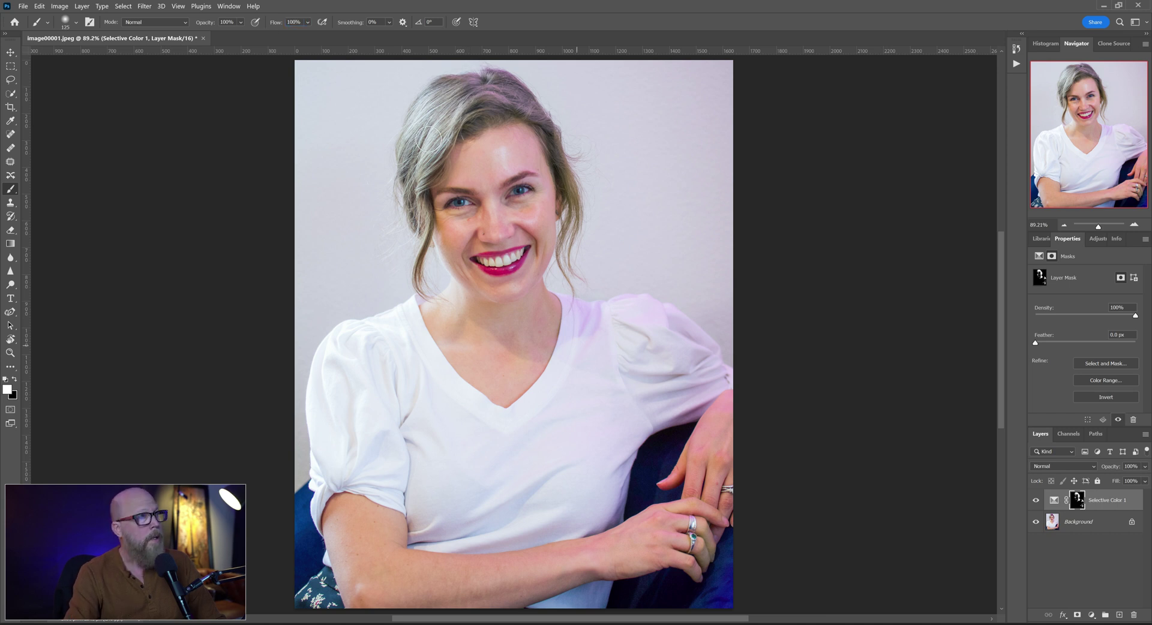
# Toggle the Selective Color layer off and on to compare the corrected hair and skin with the original.
pyautogui.click(483, 81)
pyautogui.moveTo(483, 81)
pyautogui.mouseDown()
pyautogui.moveTo(460, 92)
pyautogui.moveTo(502, 89)
pyautogui.moveTo(535, 111)
pyautogui.moveTo(509, 82)
pyautogui.moveTo(467, 86)
pyautogui.moveTo(488, 79)
pyautogui.moveTo(474, 90)
pyautogui.moveTo(520, 106)
pyautogui.moveTo(476, 96)
pyautogui.moveTo(499, 93)
pyautogui.moveTo(458, 123)
pyautogui.moveTo(367, 350)
pyautogui.moveTo(481, 164)
pyautogui.moveTo(550, 155)
pyautogui.moveTo(579, 316)
pyautogui.moveTo(582, 271)
pyautogui.mouseUp()
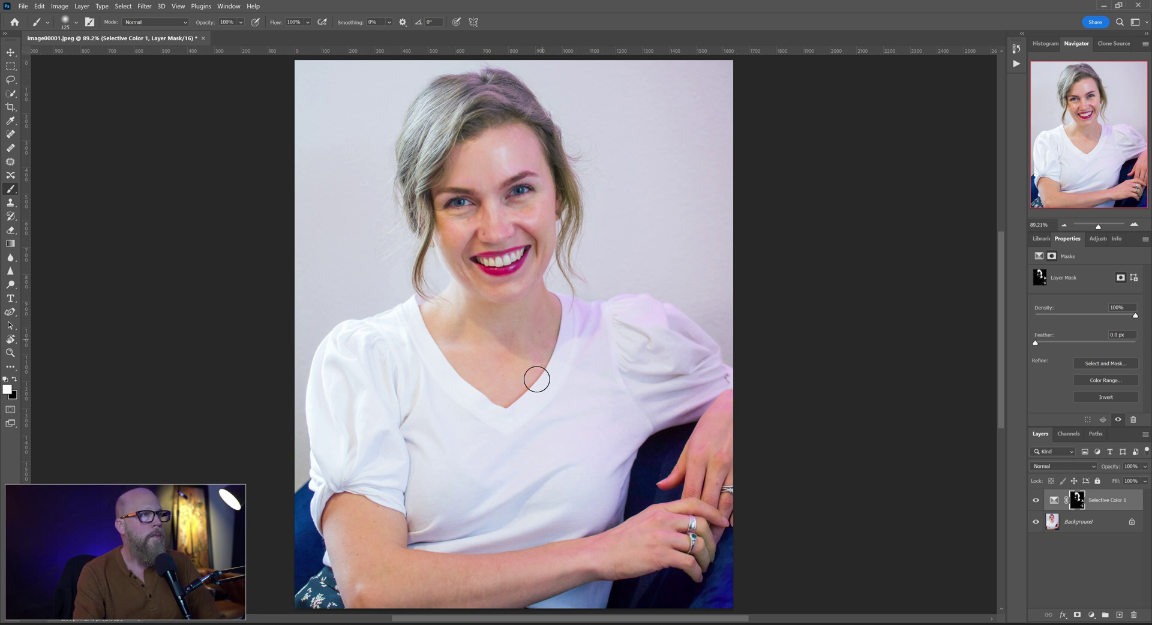
pyautogui.click(1036, 501)
pyautogui.click(1036, 501)
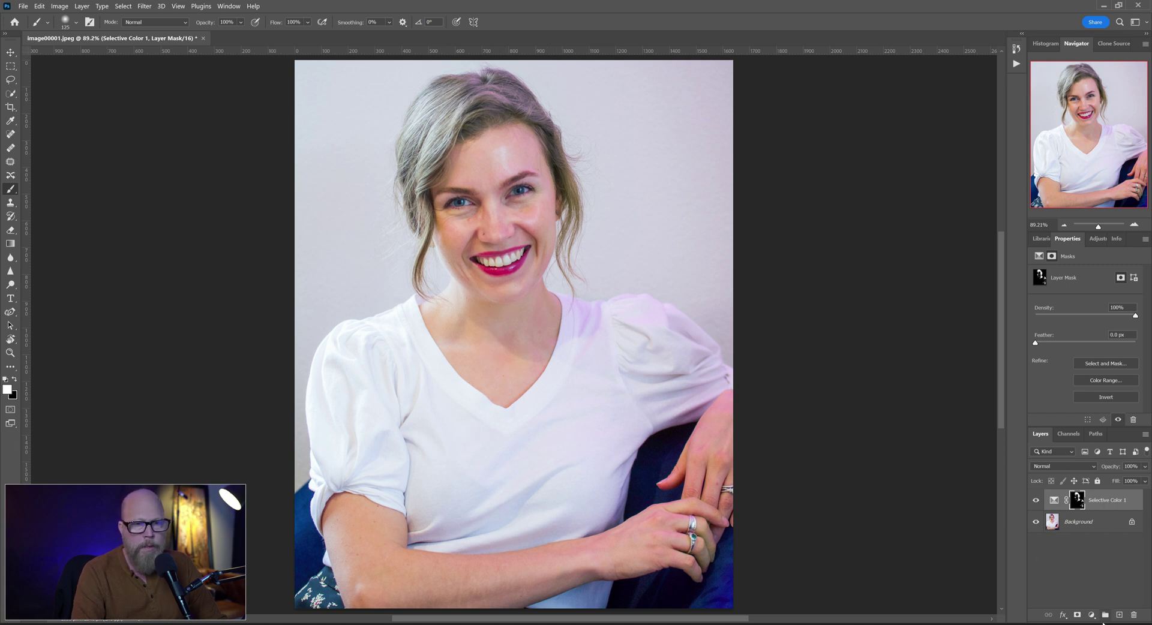
# Add a new blank layer and paint a skin tone sampled from the chest over the chest and neck at 30% flow.
pyautogui.click(1118, 616)
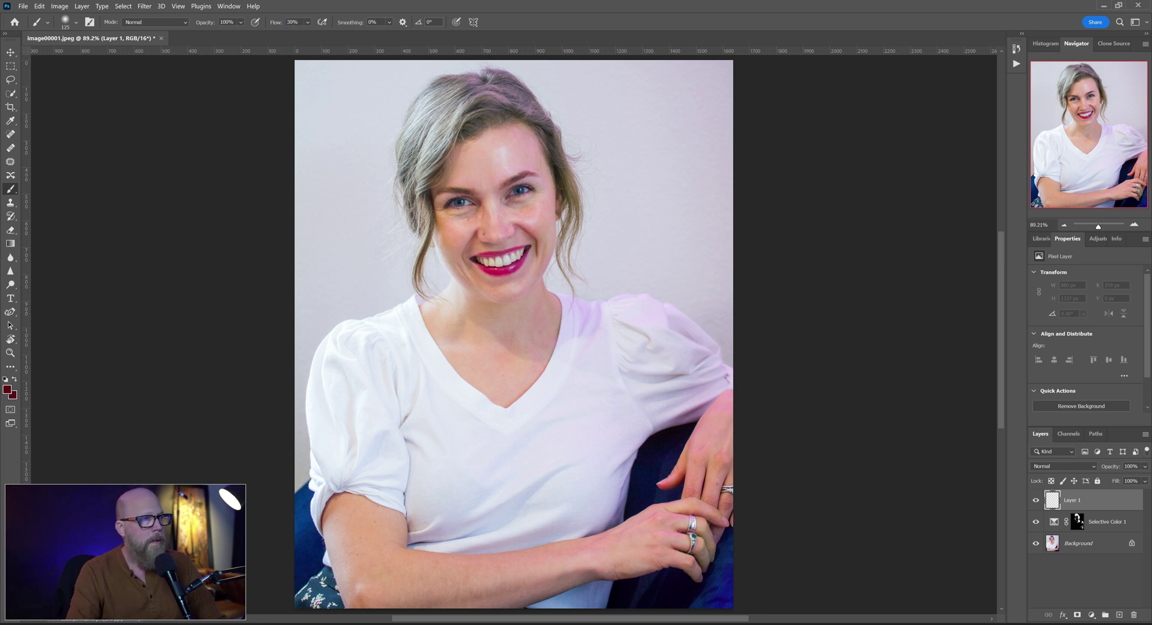
pyautogui.press(']')
pyautogui.press(']')
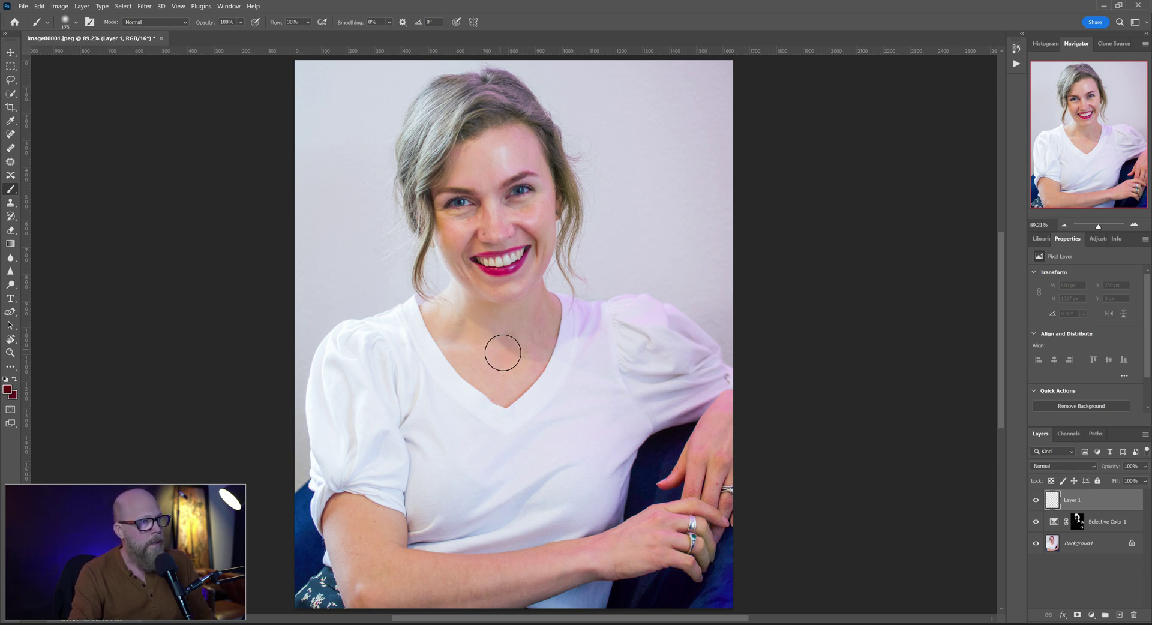
pyautogui.press('[')
pyautogui.press('[')
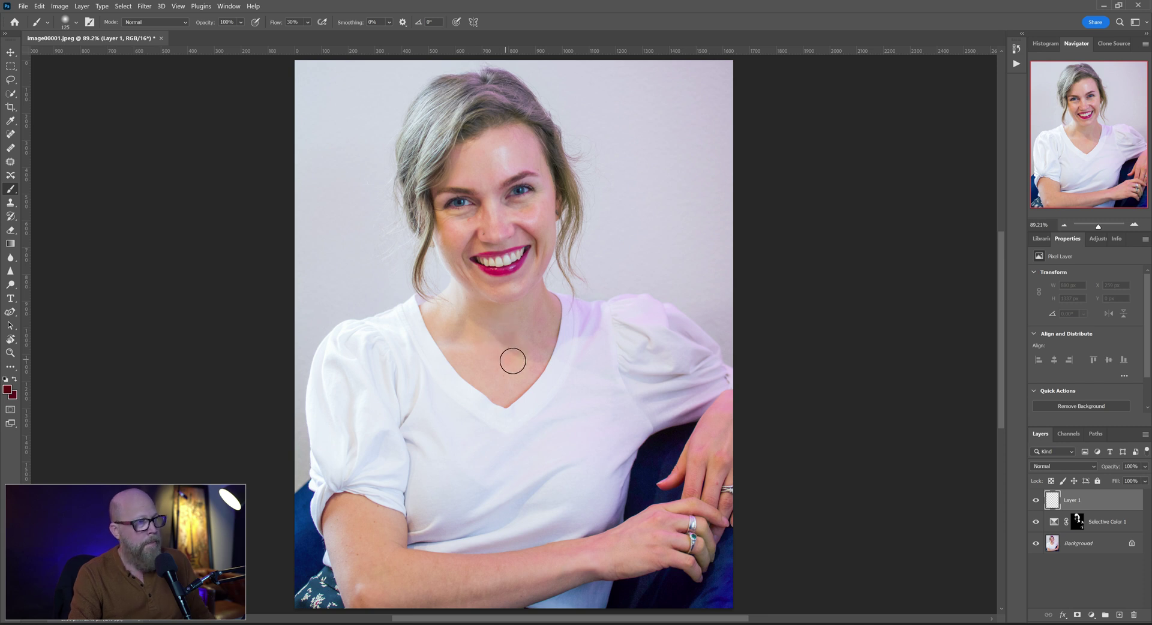
pyautogui.keyDown('alt'); pyautogui.click(512, 361); pyautogui.keyUp('alt')
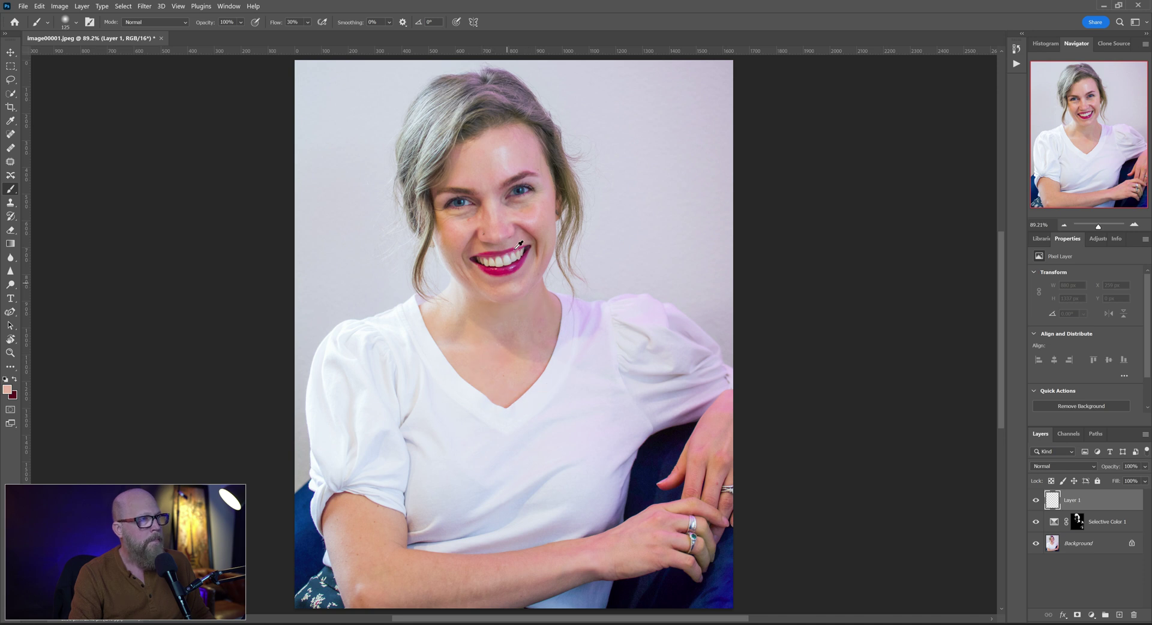
pyautogui.moveTo(490, 366)
pyautogui.mouseDown()
pyautogui.moveTo(509, 333)
pyautogui.moveTo(500, 365)
pyautogui.moveTo(516, 360)
pyautogui.moveTo(547, 319)
pyautogui.mouseUp()
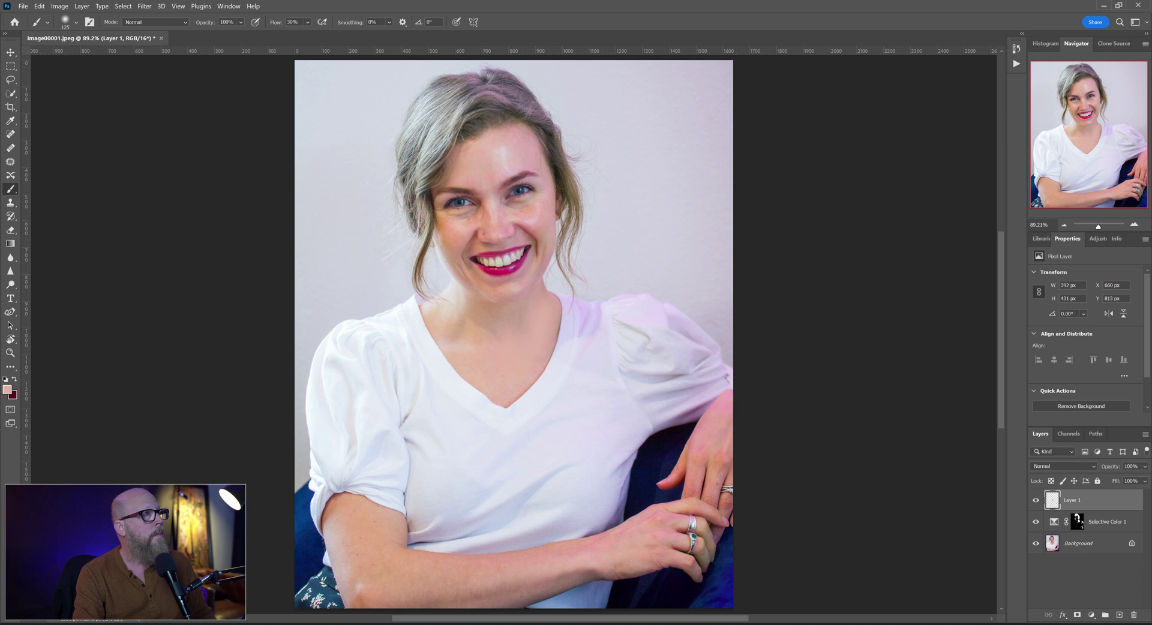
# Lower the brush flow to 10% and blend the sampled skin tone across the neckline, chest and neck.
pyautogui.write('10')
pyautogui.press('Return')
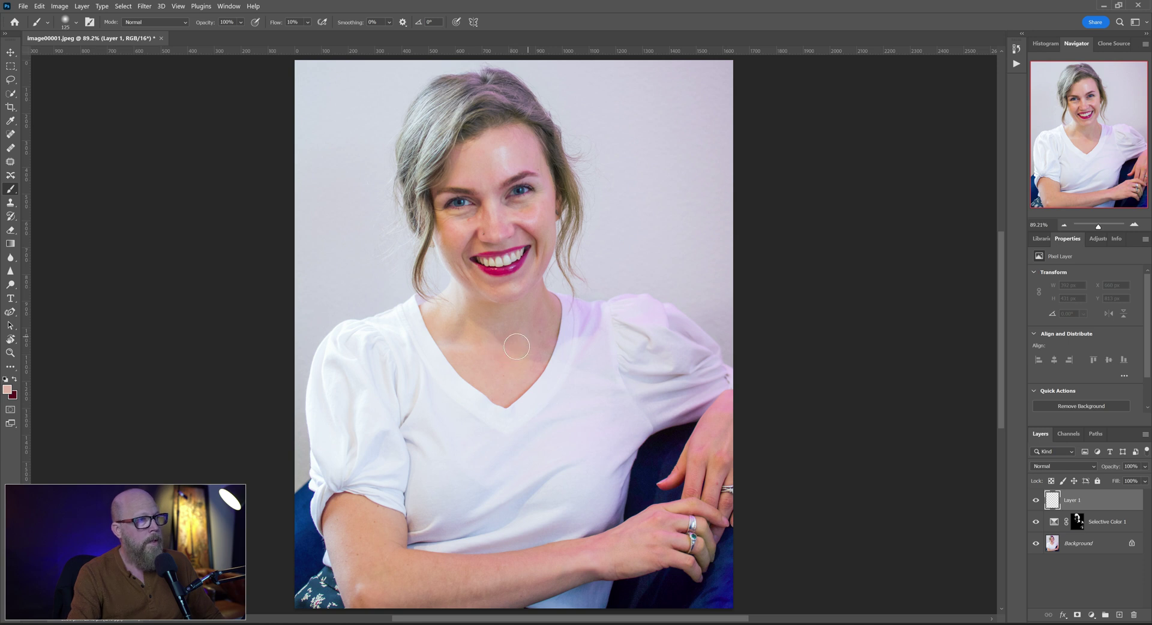
pyautogui.moveTo(541, 337)
pyautogui.mouseDown()
pyautogui.moveTo(540, 300)
pyautogui.moveTo(537, 360)
pyautogui.moveTo(514, 392)
pyautogui.mouseUp()
pyautogui.moveTo(462, 320)
pyautogui.mouseDown()
pyautogui.moveTo(486, 313)
pyautogui.moveTo(476, 299)
pyautogui.moveTo(458, 342)
pyautogui.moveTo(530, 347)
pyautogui.moveTo(488, 360)
pyautogui.moveTo(456, 332)
pyautogui.moveTo(548, 298)
pyautogui.mouseUp()
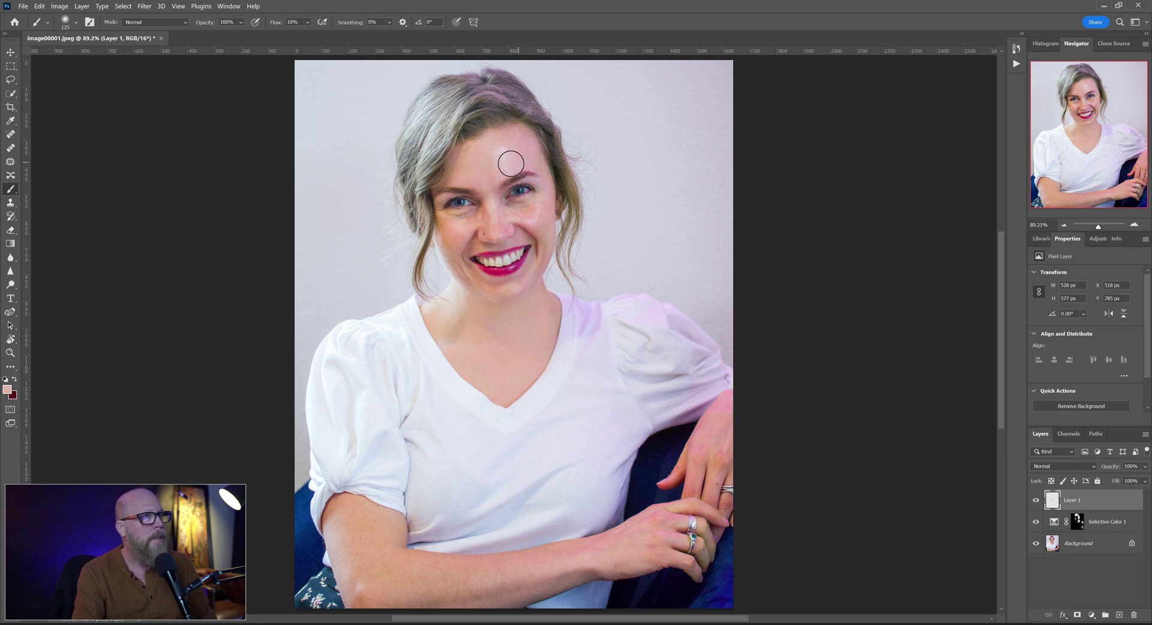
# Sample a clean forehead skin tone and paint it over the discolored forehead and shadowed side of the face.
pyautogui.press('alt')
pyautogui.keyDown('alt'); pyautogui.click(489, 146); pyautogui.keyUp('alt')
pyautogui.moveTo(533, 159); pyautogui.dragTo(509, 141)
pyautogui.press('alt')
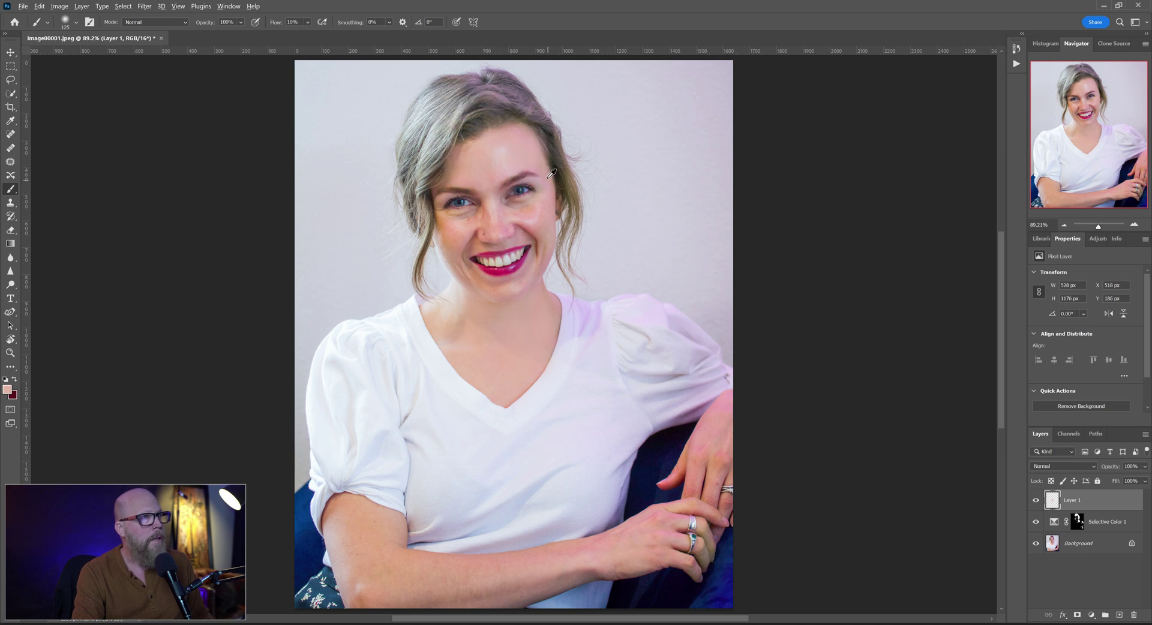
pyautogui.moveTo(543, 185)
pyautogui.mouseDown()
pyautogui.moveTo(549, 236)
pyautogui.moveTo(533, 256)
pyautogui.mouseUp()
# Sample the skin below the eye, paint it over the reddish cheek, and reduce the brush size.
pyautogui.keyDown('alt'); pyautogui.click(459, 217); pyautogui.keyUp('alt')
pyautogui.moveTo(459, 218)
pyautogui.mouseDown()
pyautogui.moveTo(449, 260)
pyautogui.moveTo(439, 219)
pyautogui.moveTo(440, 244)
pyautogui.moveTo(456, 243)
pyautogui.moveTo(443, 297)
pyautogui.moveTo(459, 225)
pyautogui.mouseUp()
pyautogui.press('[')
pyautogui.press('[')
pyautogui.press('[')
pyautogui.press('[')
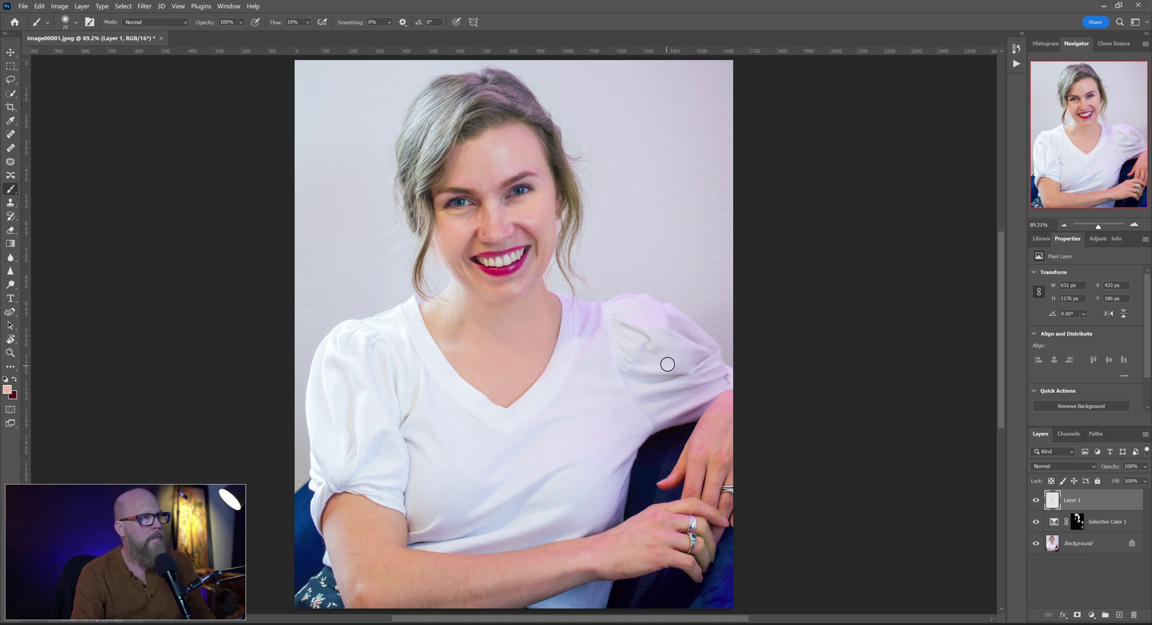
# Set the painted layer's blend mode to Color and toggle its visibility to compare the effect.
pyautogui.click(1062, 466)
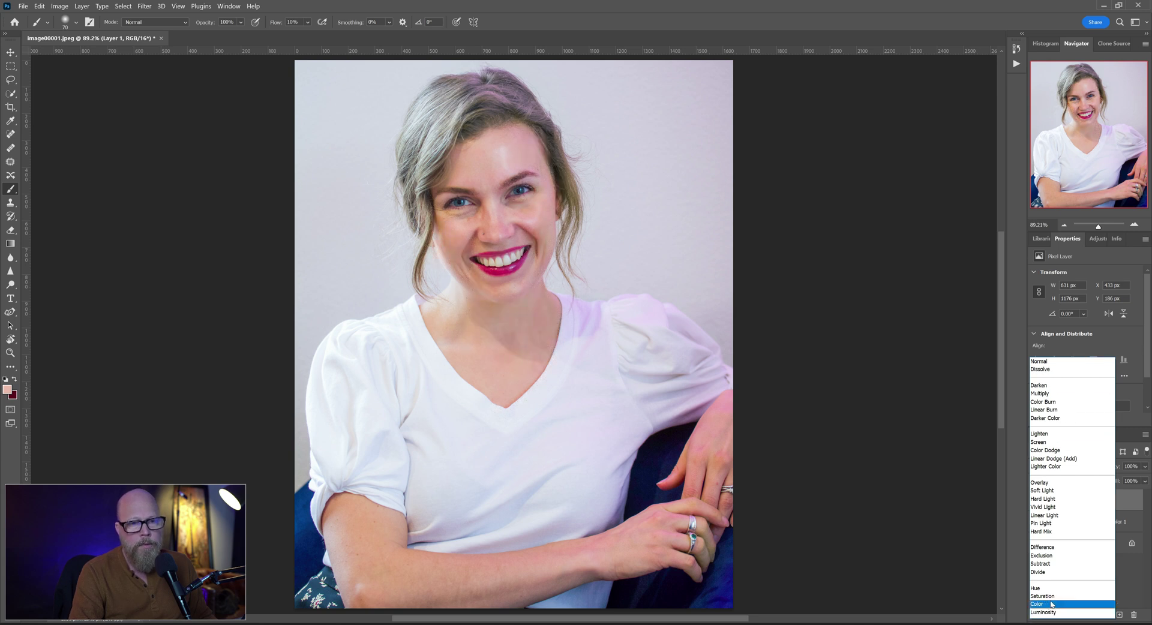
pyautogui.click(1051, 604)
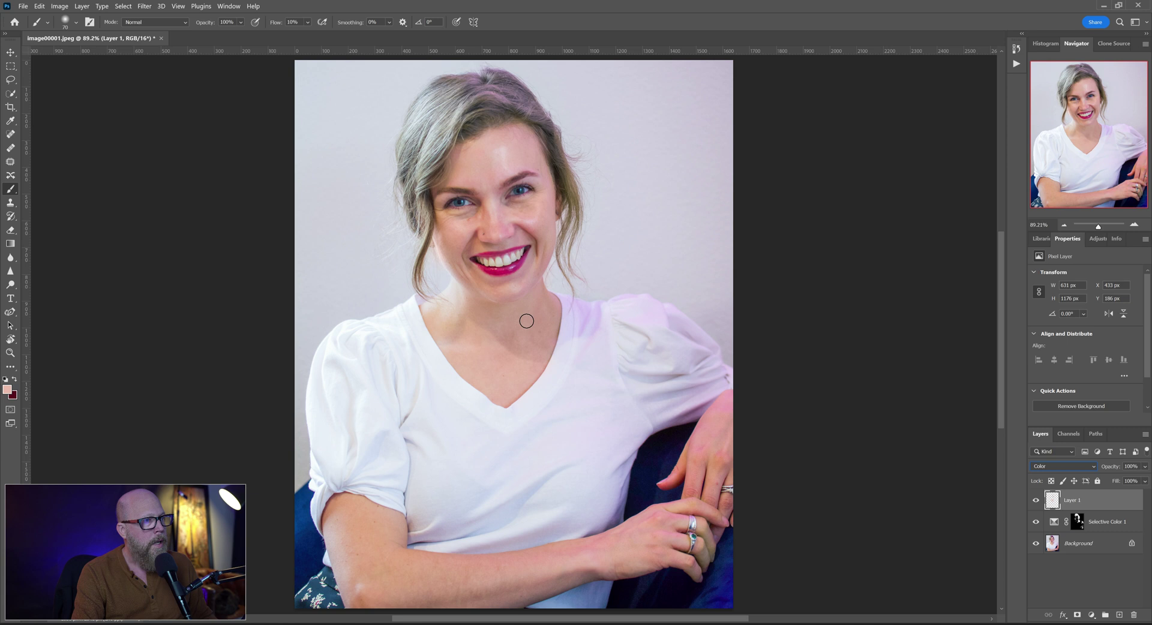
pyautogui.click(1035, 503)
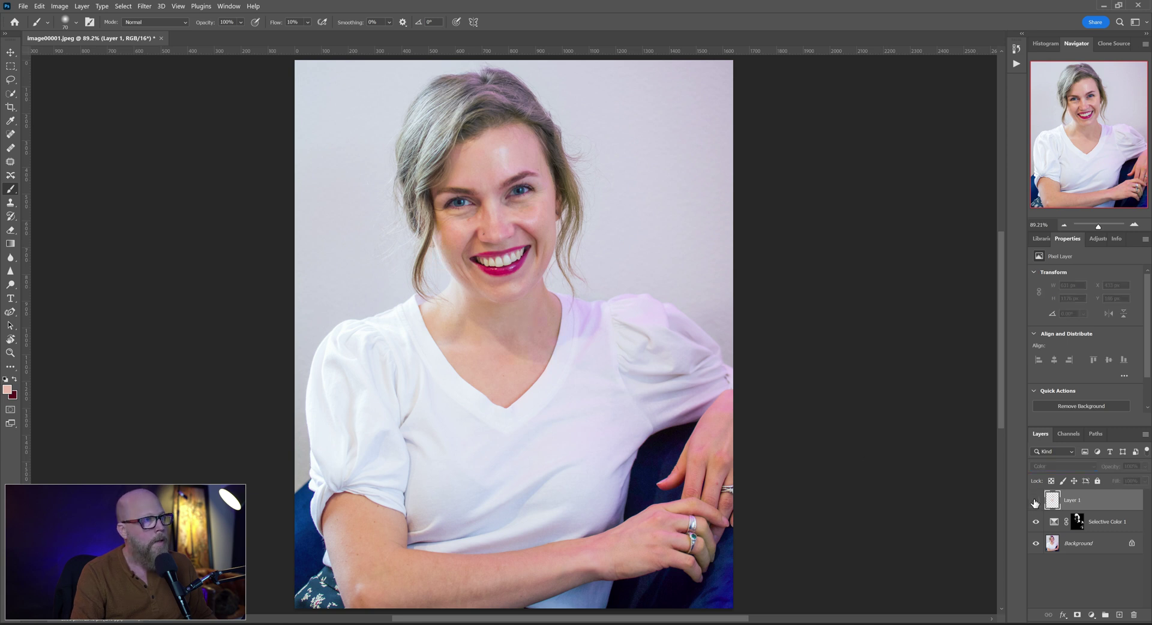
pyautogui.click(1037, 501)
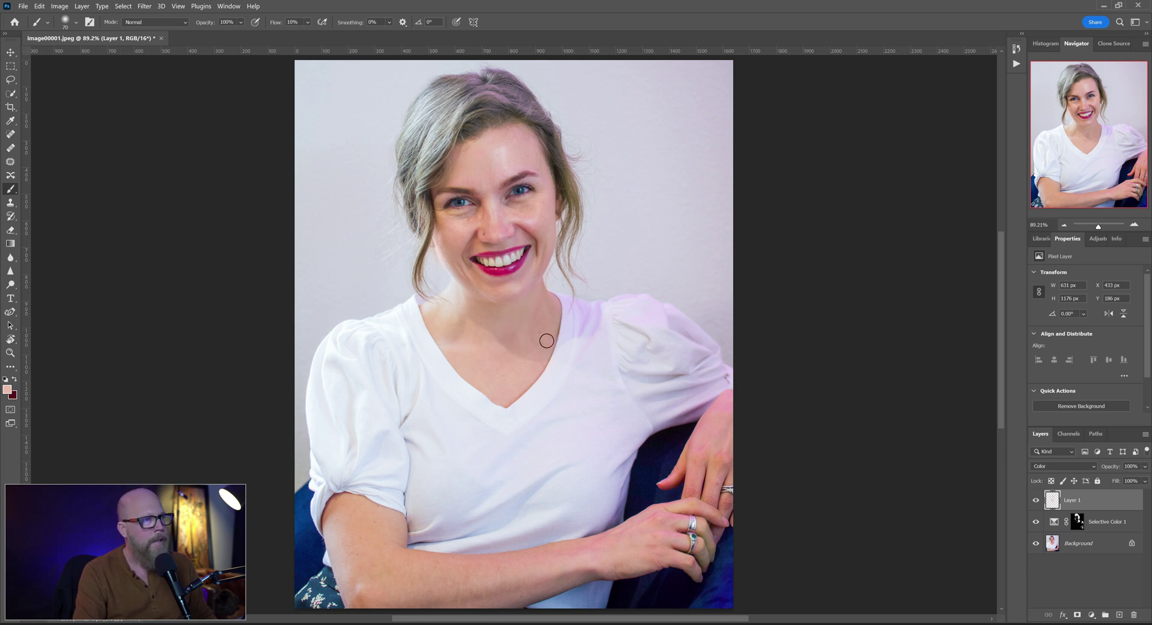
# Paint the skin color over the chest and neck on the Color layer, and sample a skin tone from the forehead.
pyautogui.moveTo(494, 360)
pyautogui.mouseDown()
pyautogui.moveTo(510, 324)
pyautogui.moveTo(548, 314)
pyautogui.moveTo(542, 294)
pyautogui.mouseUp()
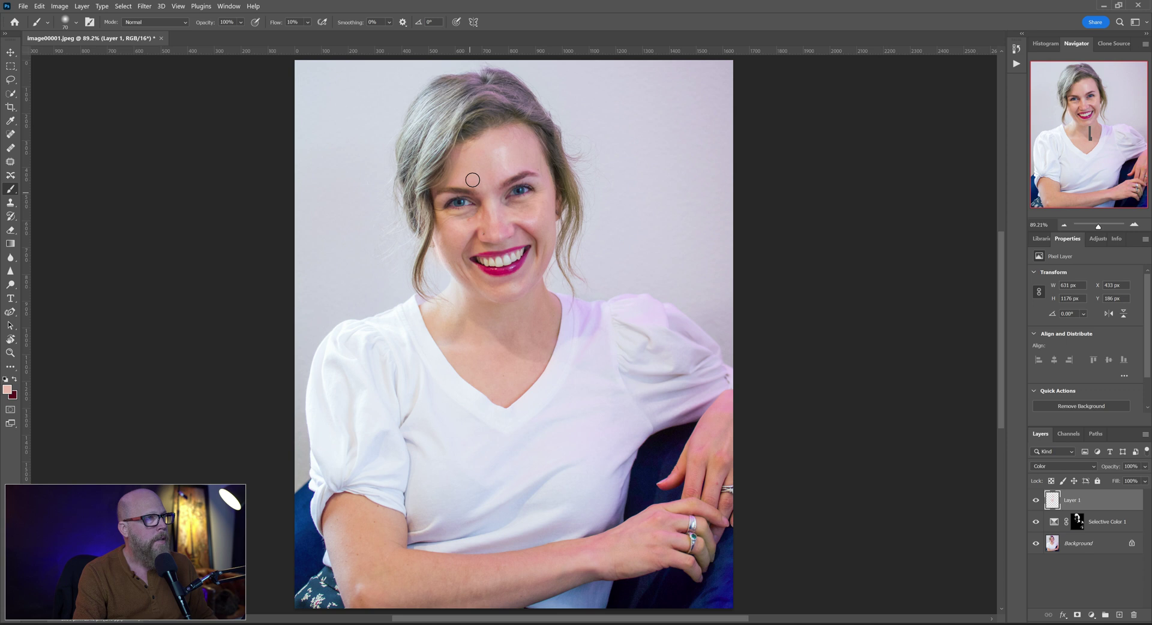
pyautogui.keyDown('alt'); pyautogui.click(494, 147); pyautogui.keyUp('alt')
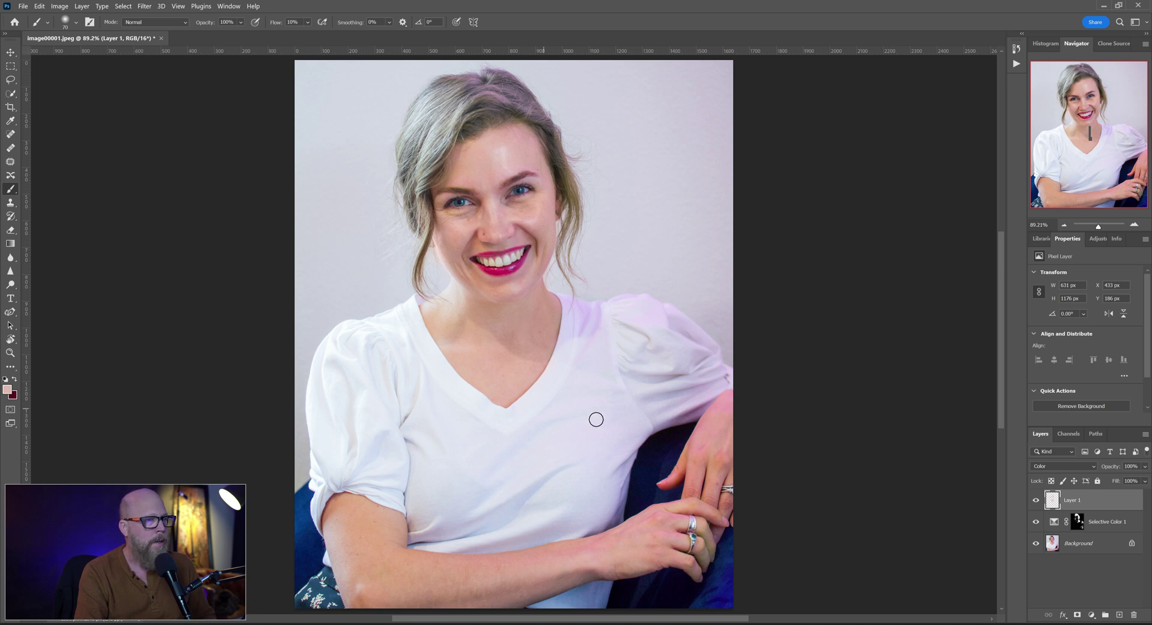
# Paint over the magenta shoulder, sleeve and hands using colors sampled from the neutral shirt and the lower forearm.
pyautogui.keyDown('alt'); pyautogui.click(599, 342); pyautogui.keyUp('alt')
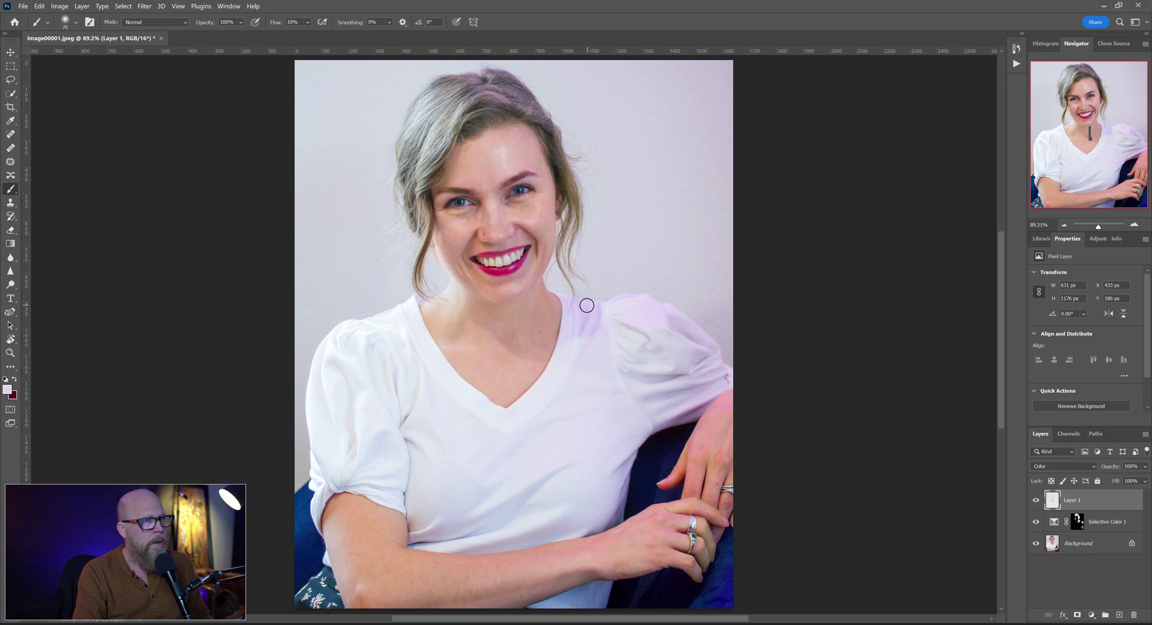
pyautogui.moveTo(592, 342)
pyautogui.mouseDown()
pyautogui.moveTo(568, 305)
pyautogui.moveTo(570, 318)
pyautogui.moveTo(592, 303)
pyautogui.mouseUp()
pyautogui.keyDown('alt'); pyautogui.click(595, 360); pyautogui.keyUp('alt')
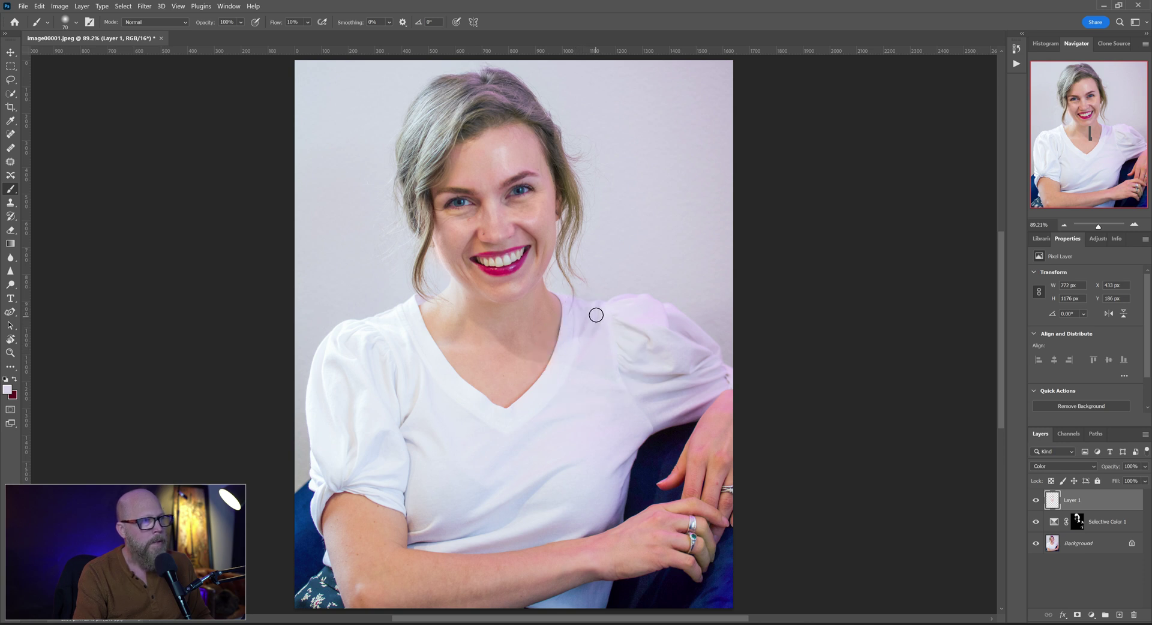
pyautogui.moveTo(599, 311)
pyautogui.mouseDown()
pyautogui.moveTo(686, 329)
pyautogui.moveTo(670, 420)
pyautogui.mouseUp()
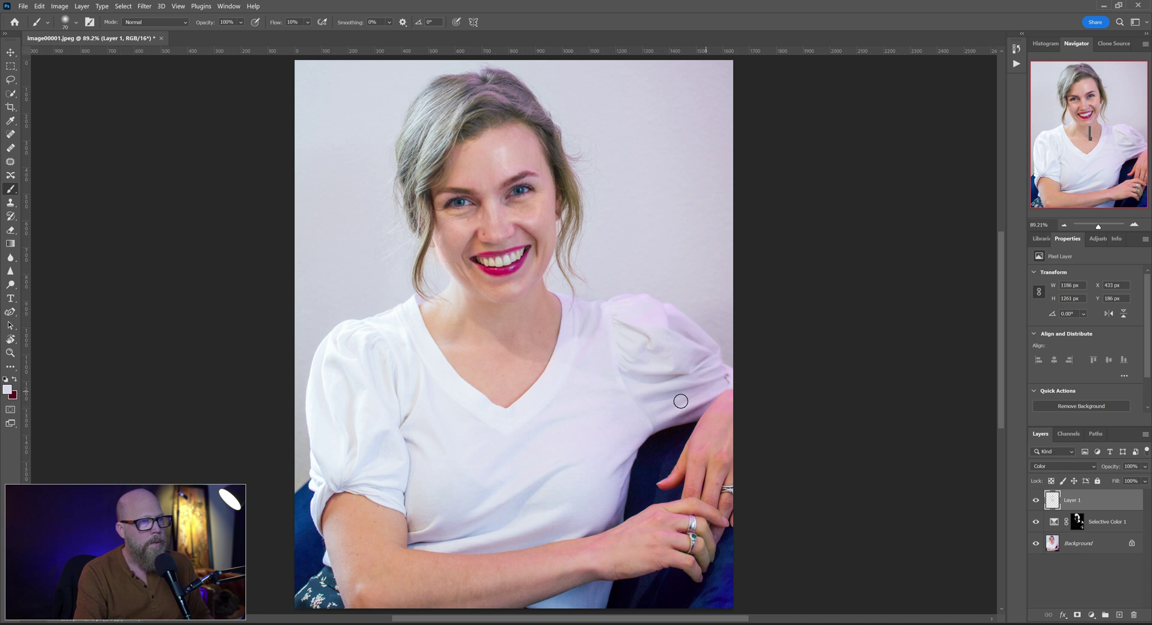
pyautogui.keyDown('alt'); pyautogui.click(609, 547); pyautogui.keyUp('alt')
# Compare the painted layer in the Normal and Color blend modes, ending on Color.
pyautogui.click(1055, 467)
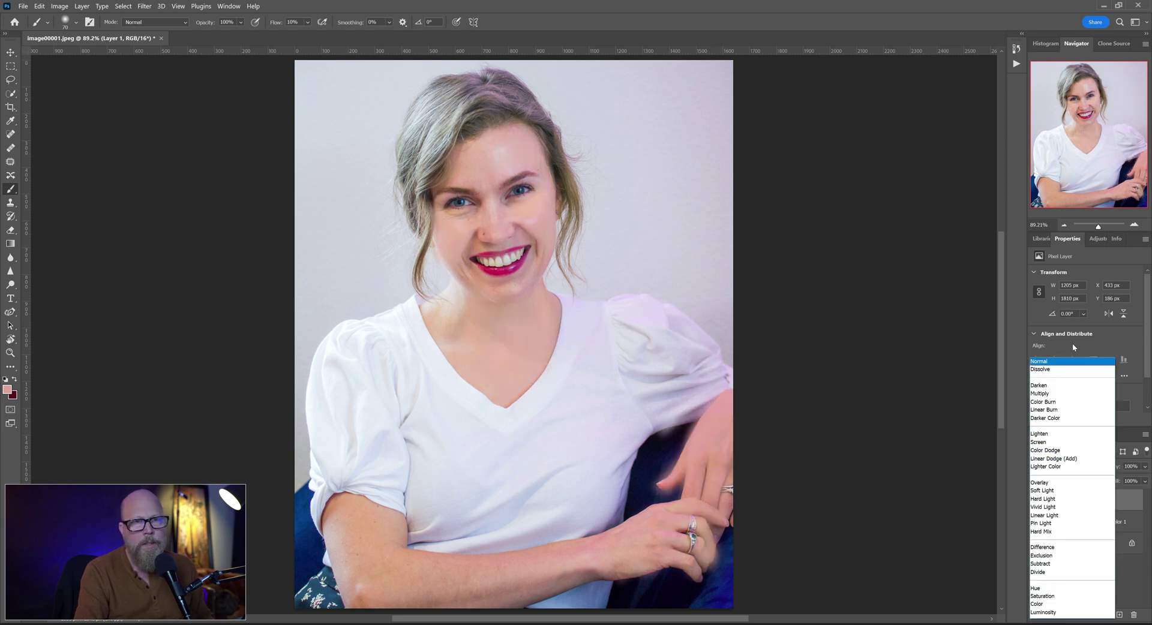
pyautogui.press('Escape')
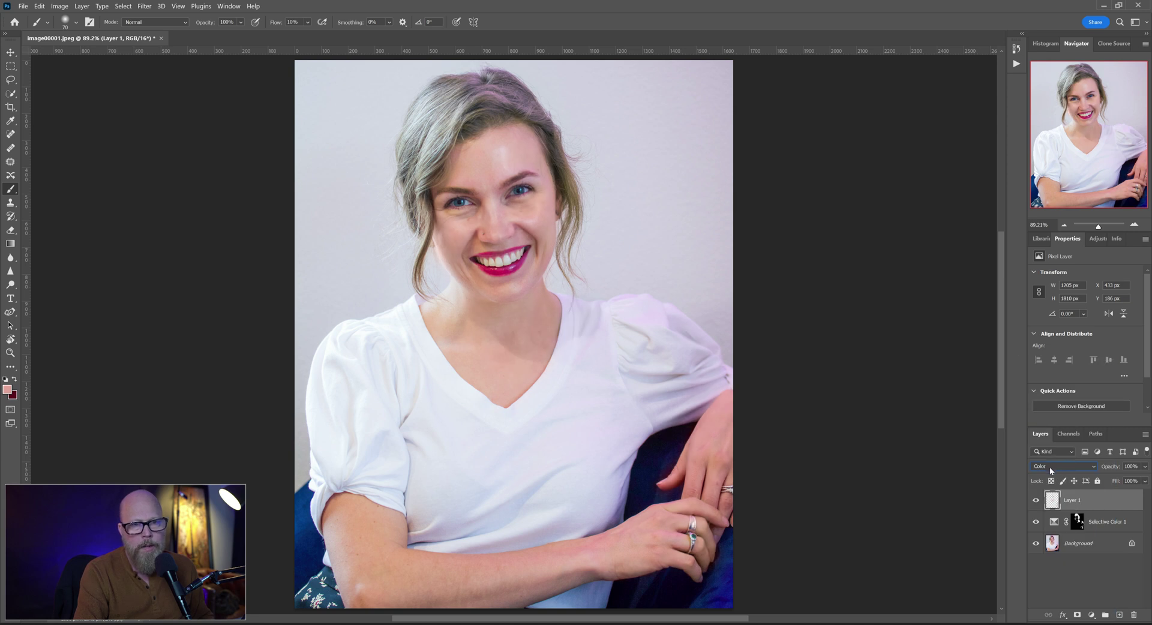
pyautogui.click(1049, 466)
pyautogui.click(1054, 363)
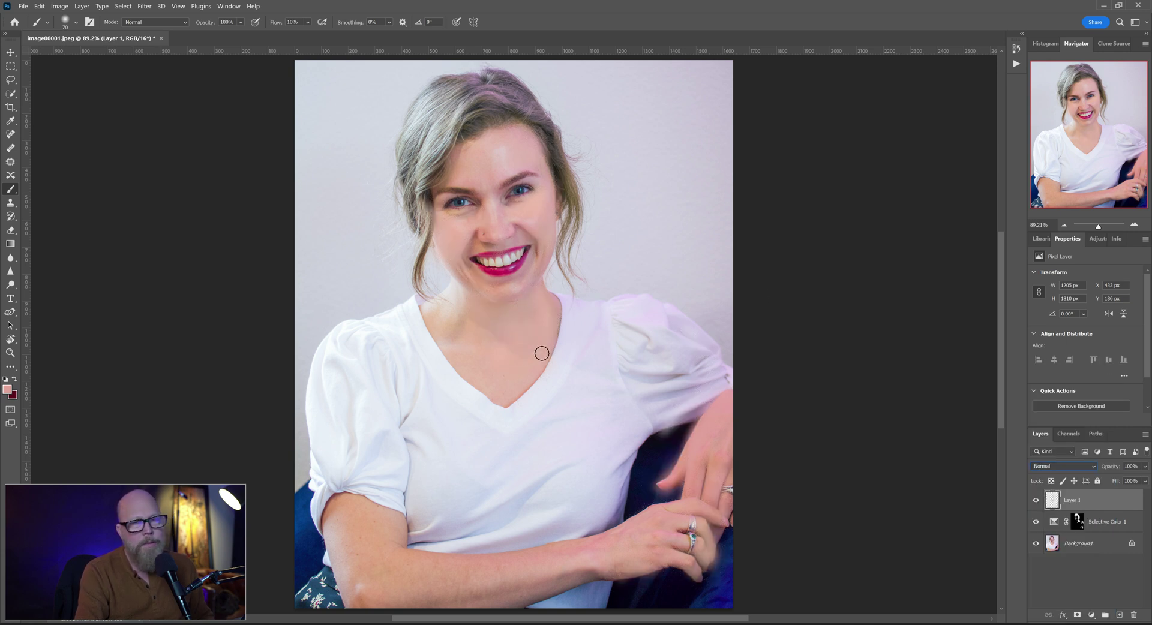
pyautogui.click(1072, 465)
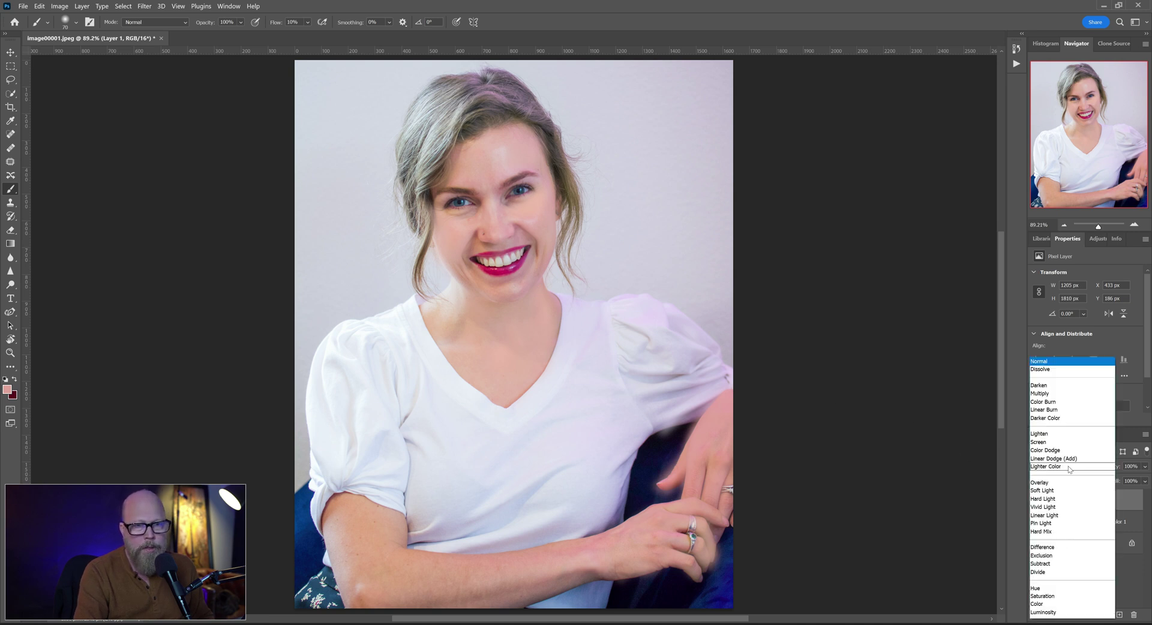
pyautogui.click(1046, 608)
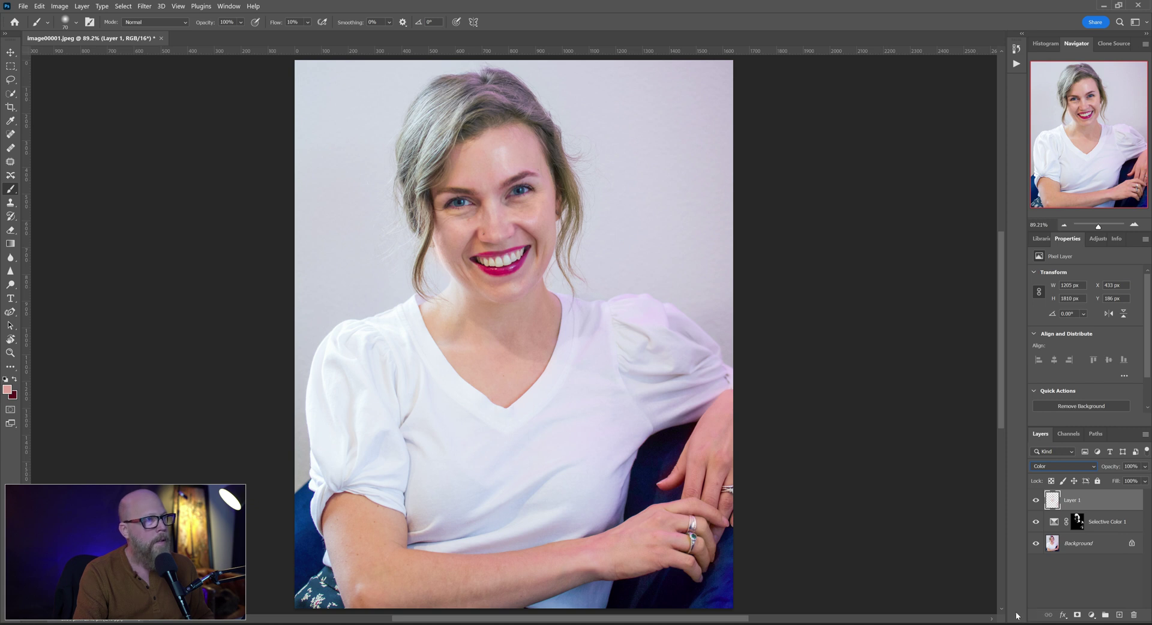
# Toggle the painted Color layer off and on to compare the portrait with and without the correction.
pyautogui.click(1035, 500)
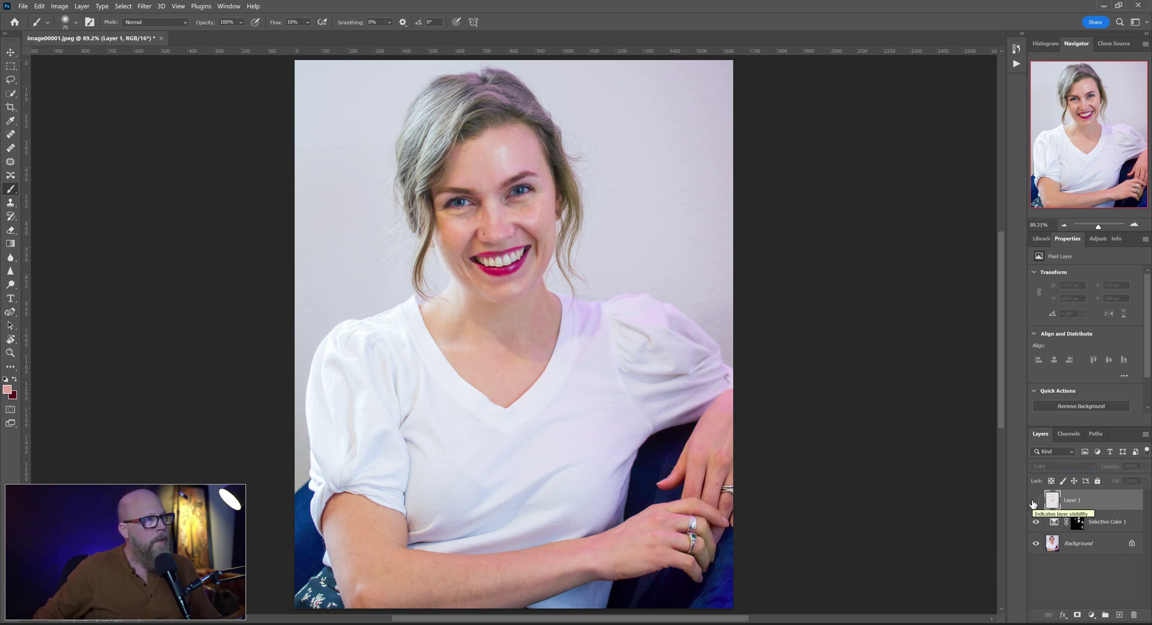
pyautogui.click(1034, 502)
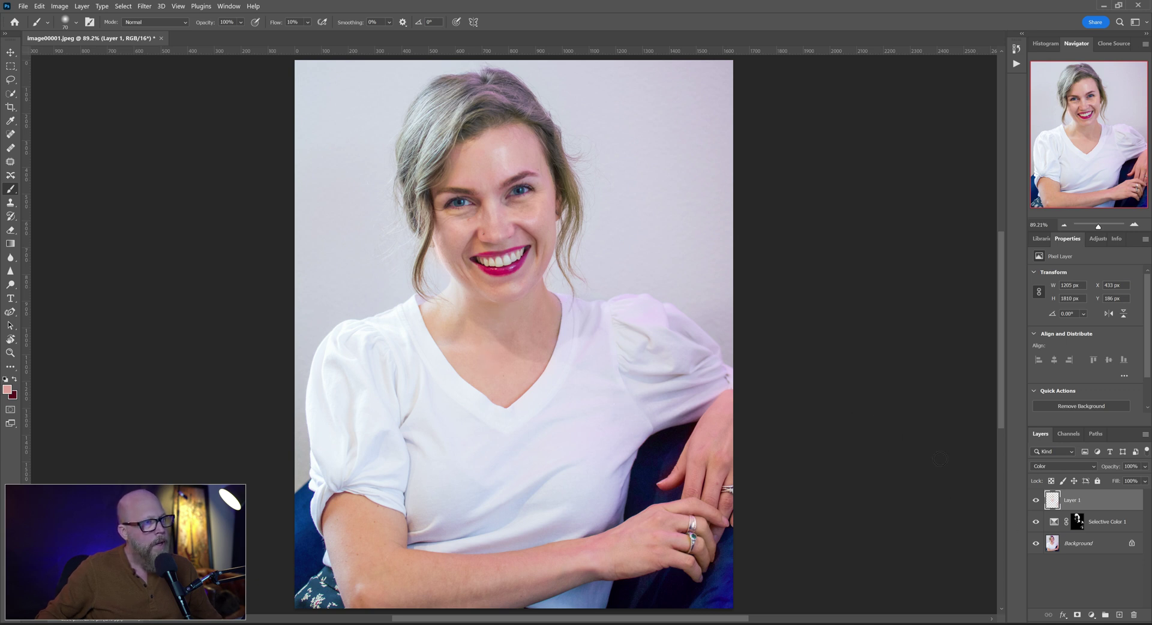
pyautogui.click(1036, 502)
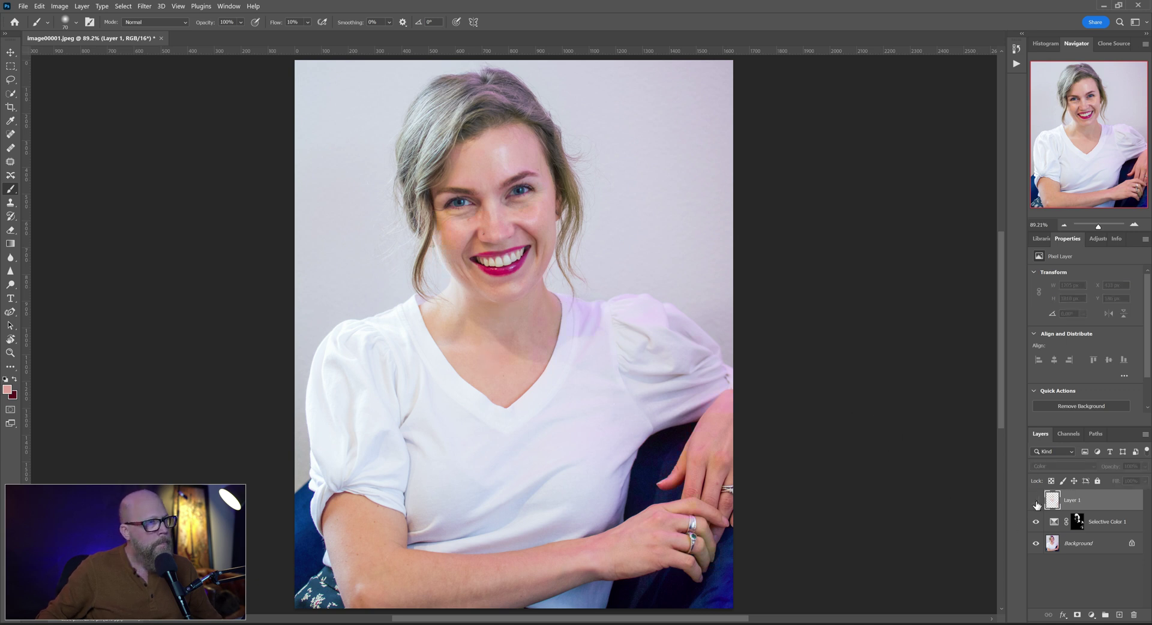
pyautogui.click(1036, 501)
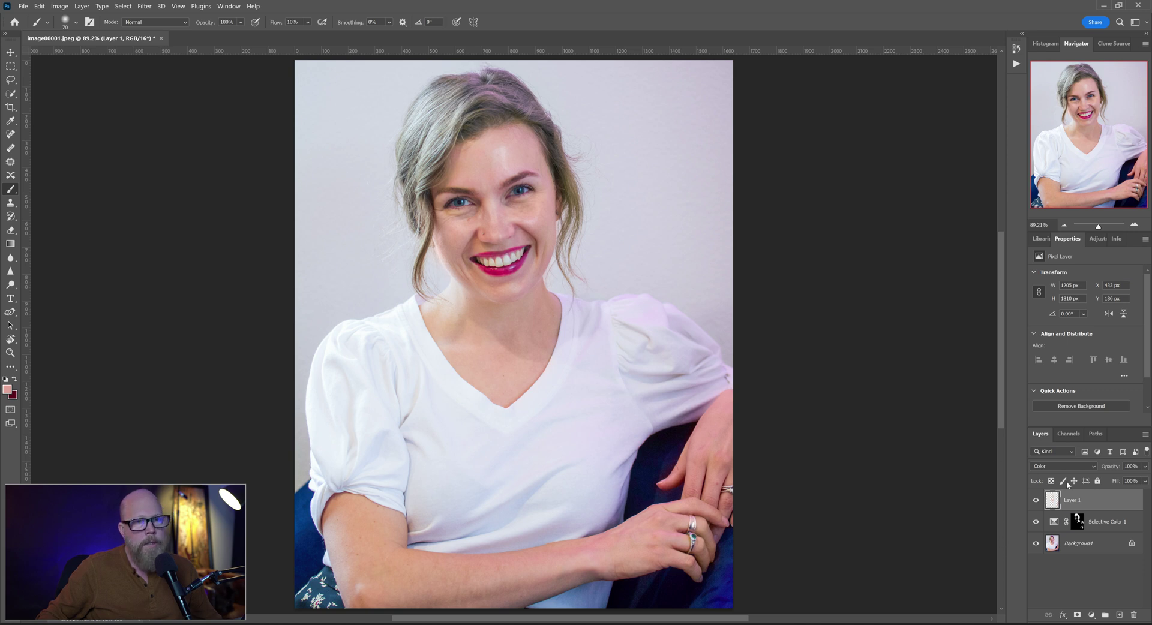
# Add a new layer named Hair above the painted color layer, and rename the painted layer as Skin.
pyautogui.click(1119, 615)
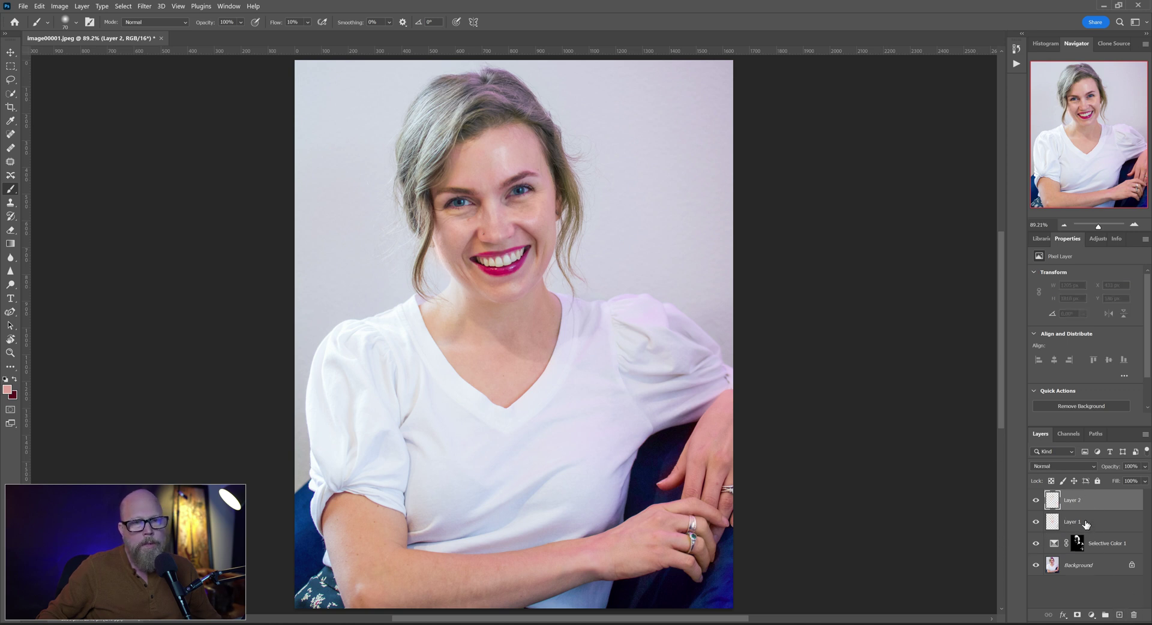
pyautogui.doubleClick(1072, 502)
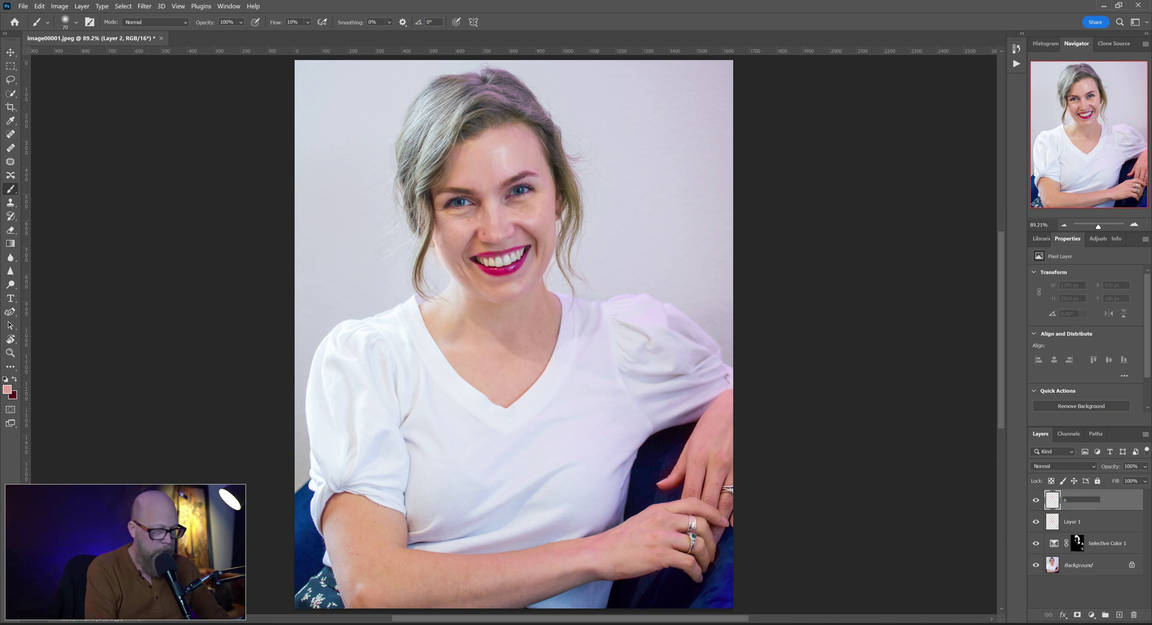
pyautogui.write('Hair')
pyautogui.press('Return')
pyautogui.doubleClick(1072, 522)
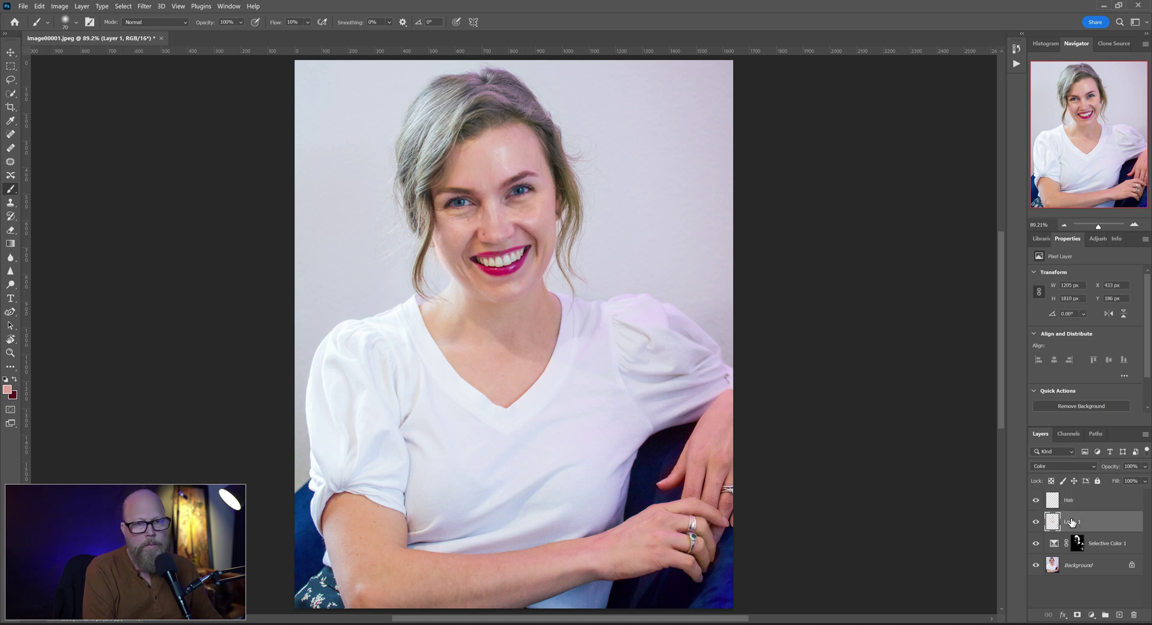
pyautogui.write('Ski')
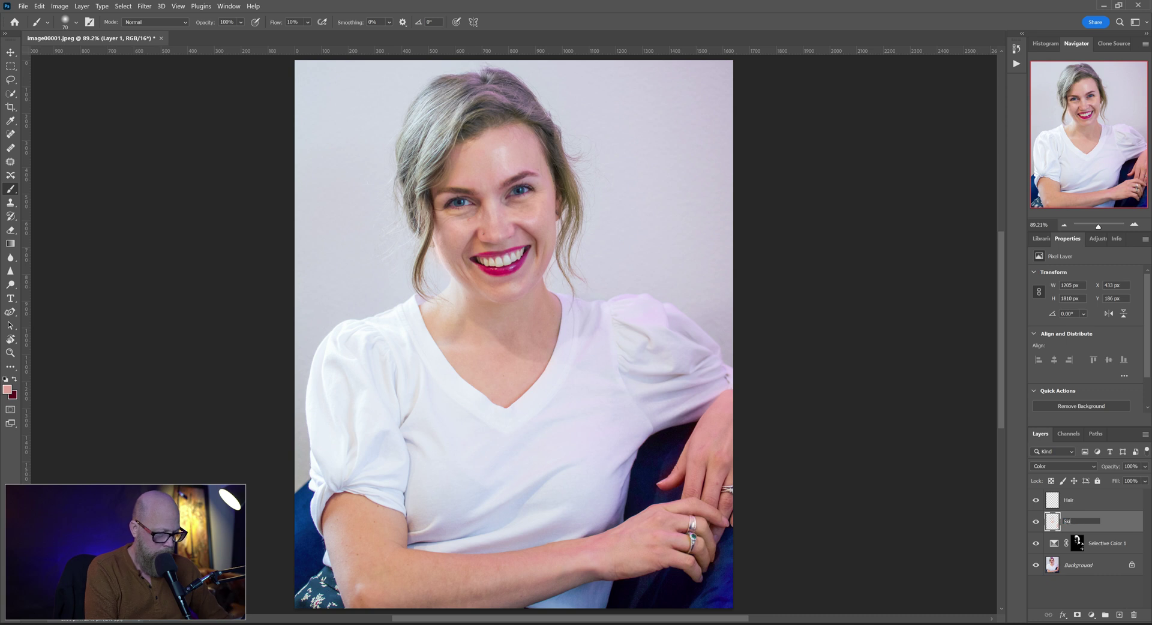
pyautogui.write('n')
pyautogui.press('Return')
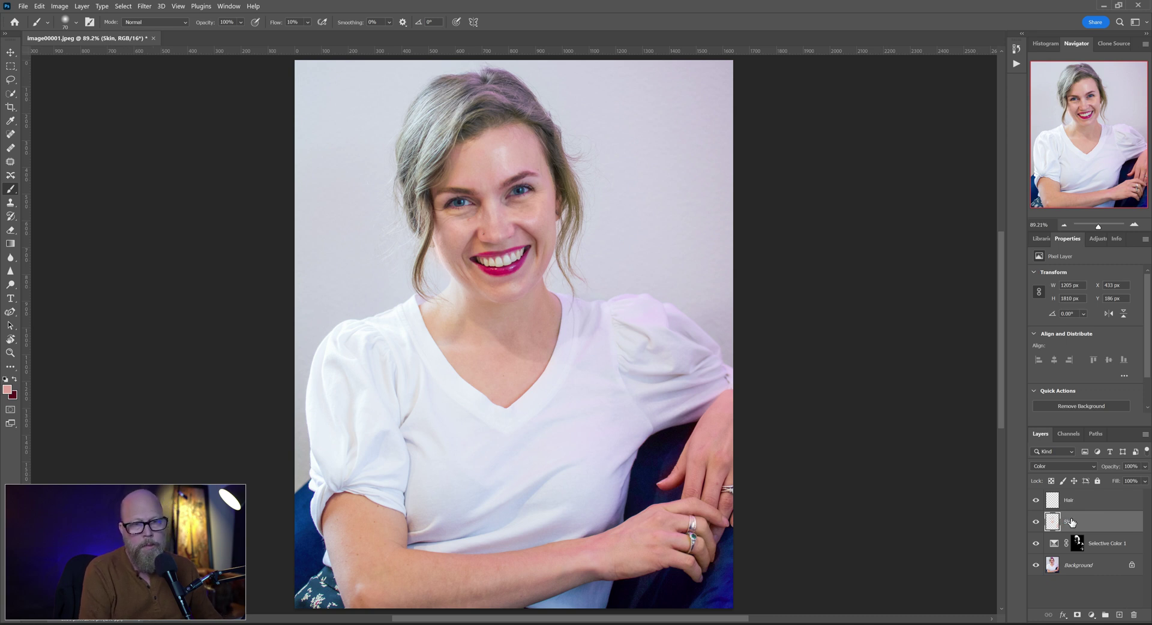
# Set the Hair layer's blend mode to Color and sample a neutral hair color beside the temple.
pyautogui.click(1080, 508)
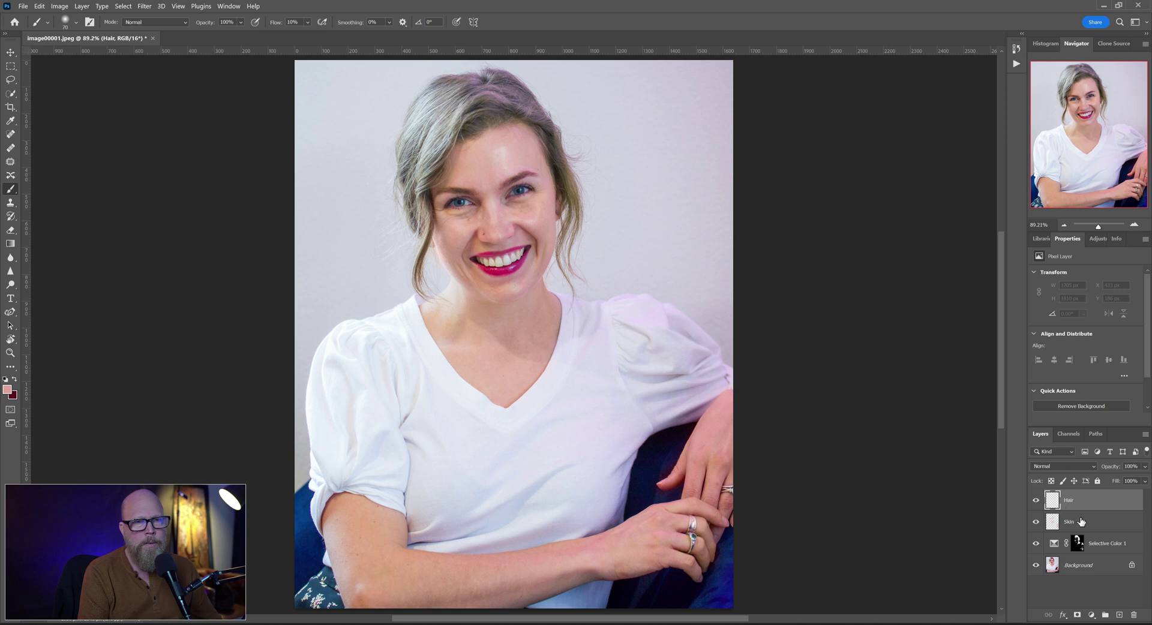
pyautogui.click(1067, 466)
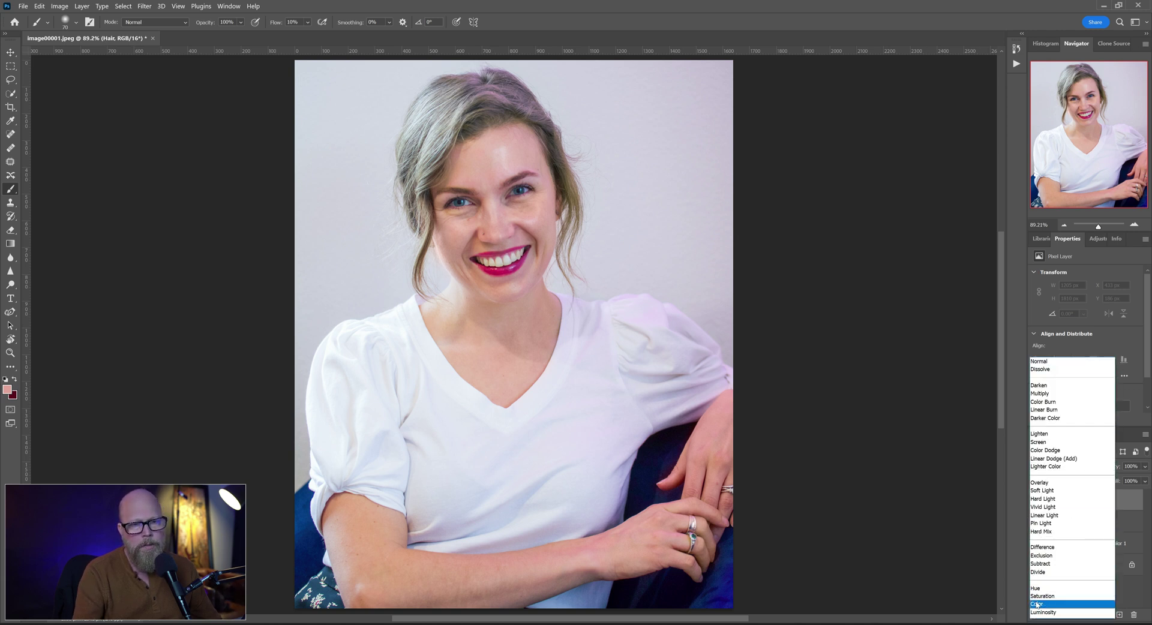
pyautogui.click(1036, 605)
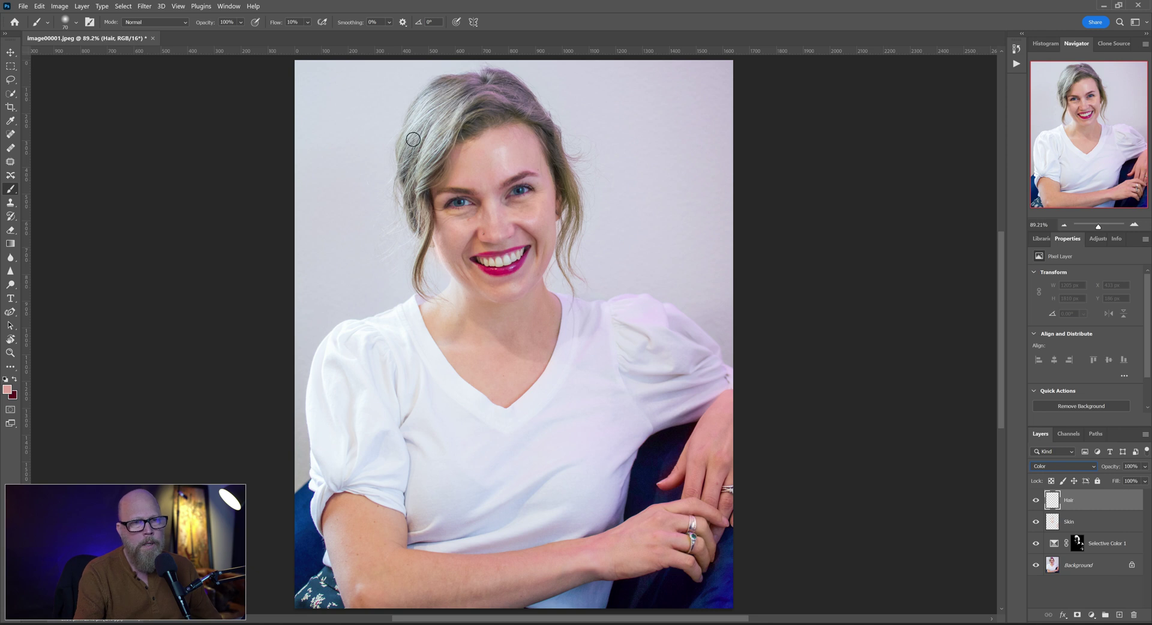
pyautogui.keyDown('alt'); pyautogui.click(572, 170); pyautogui.keyUp('alt')
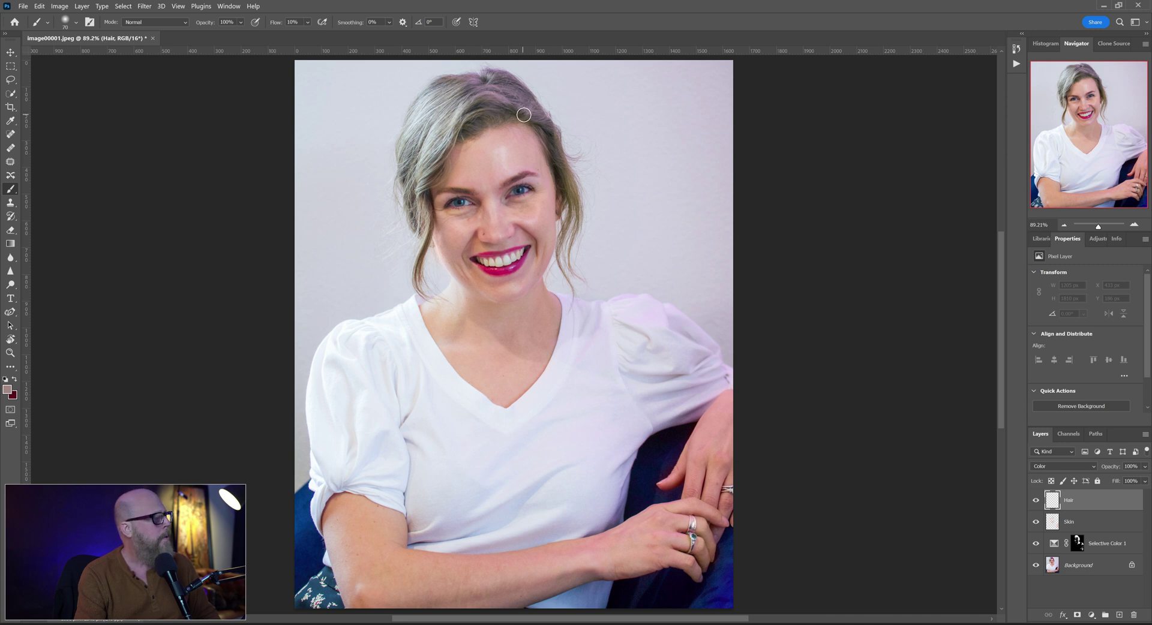
pyautogui.keyDown('alt'); pyautogui.click(574, 177); pyautogui.keyUp('alt')
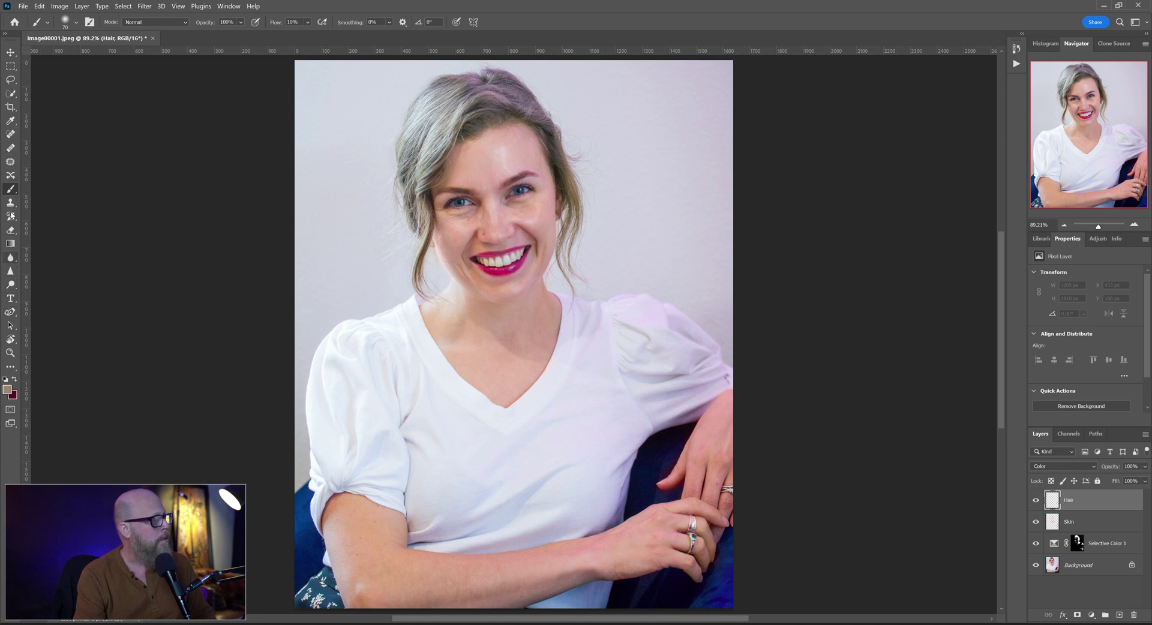
# Choose 5 by 5 Average as the Eyedropper sample size and try sampling skin tones from the neck and forehead.
pyautogui.click(10, 120)
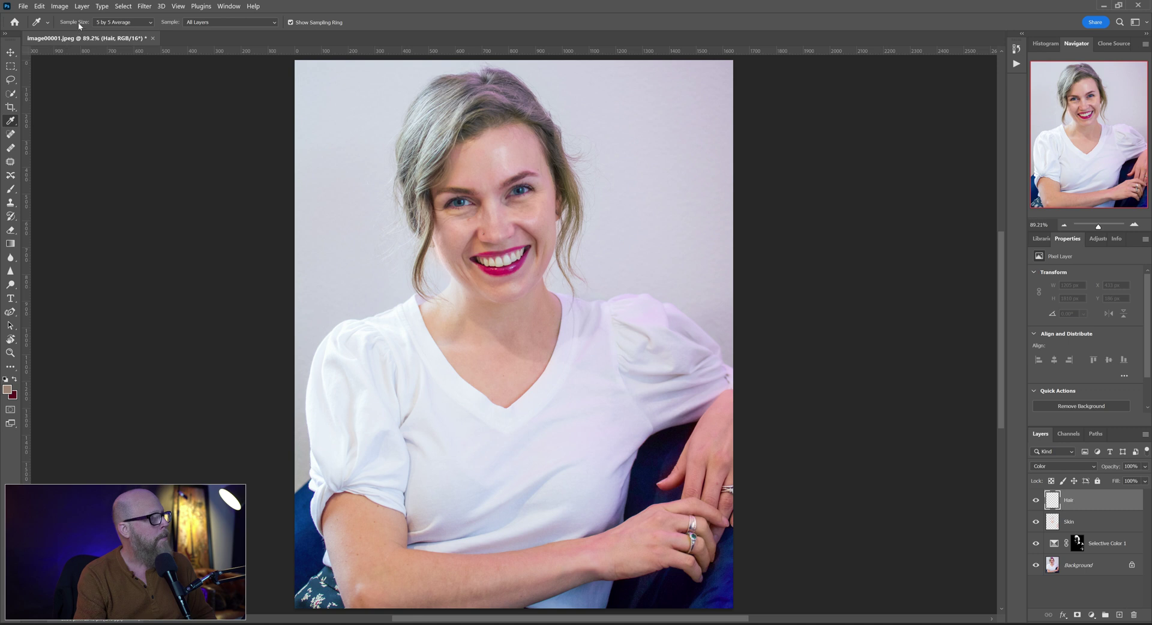
pyautogui.click(118, 25)
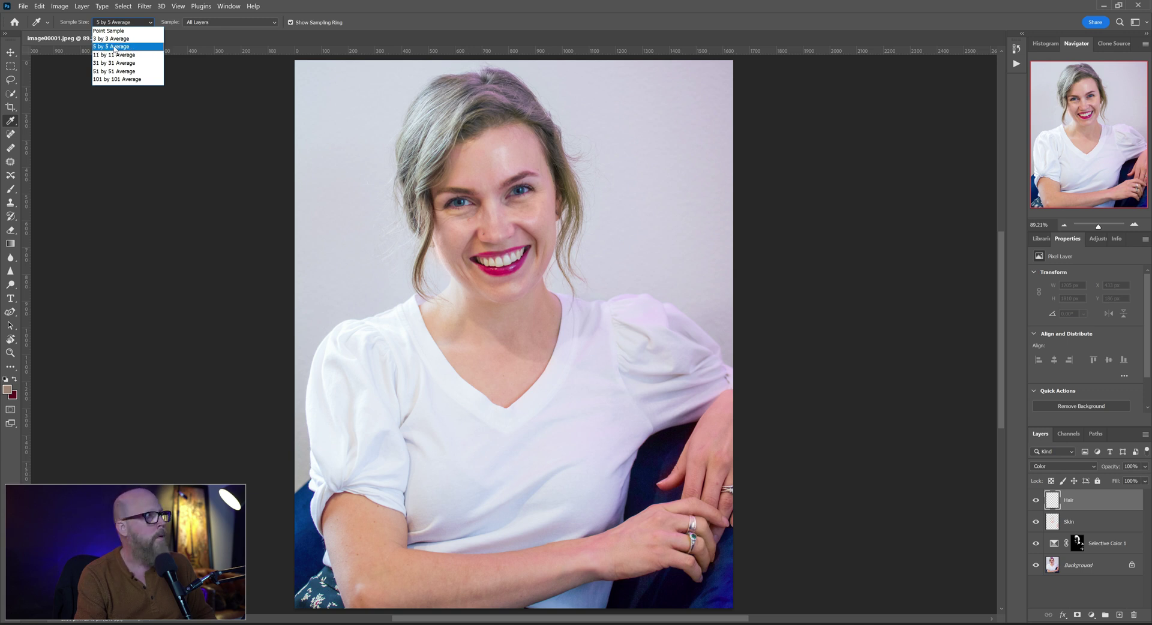
pyautogui.click(120, 46)
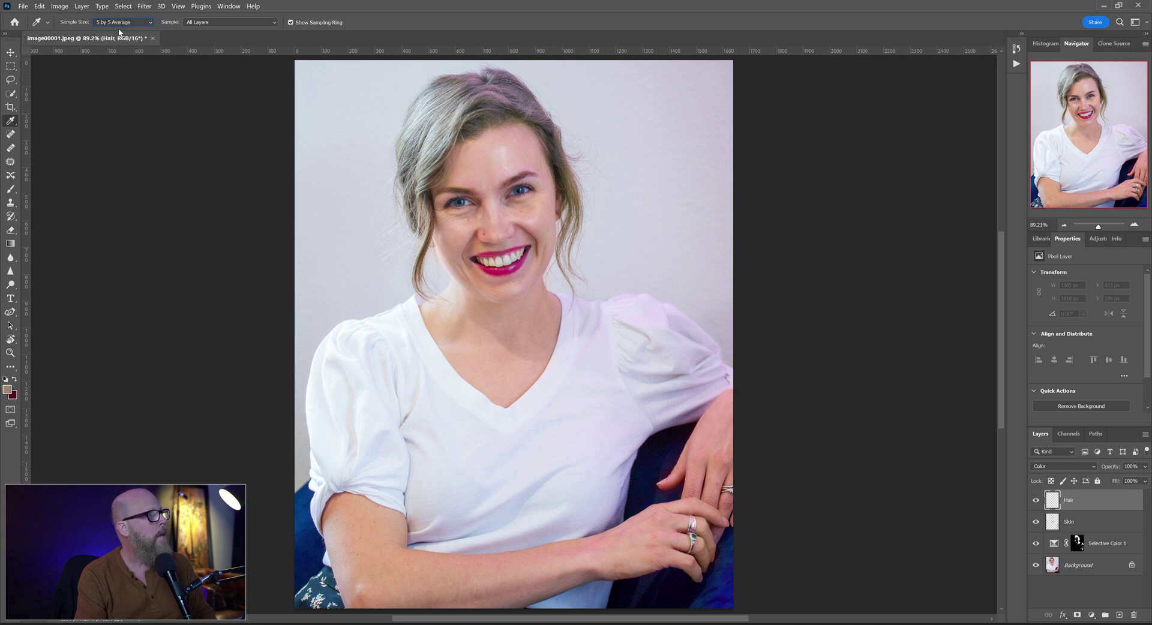
pyautogui.click(535, 312)
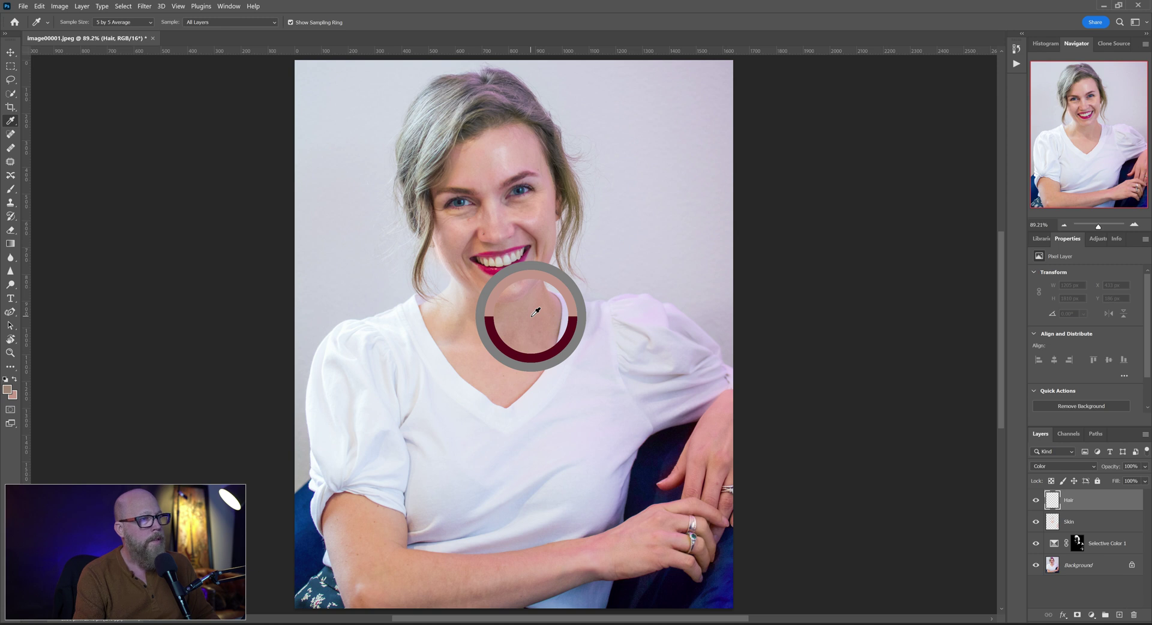
pyautogui.click(132, 24)
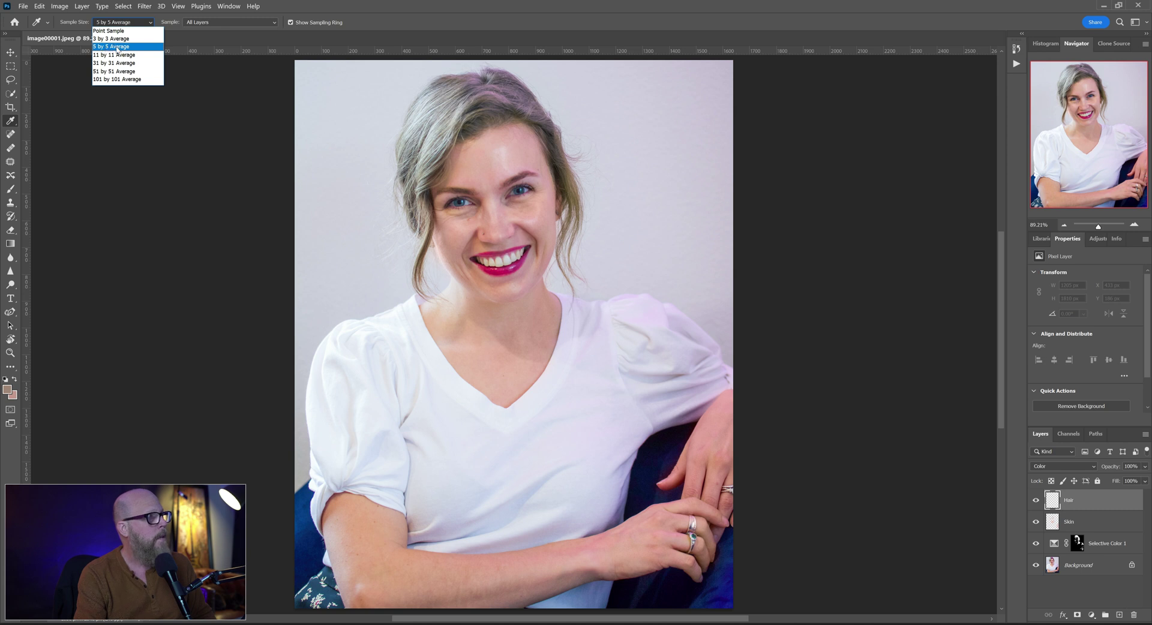
pyautogui.click(117, 47)
pyautogui.click(11, 189)
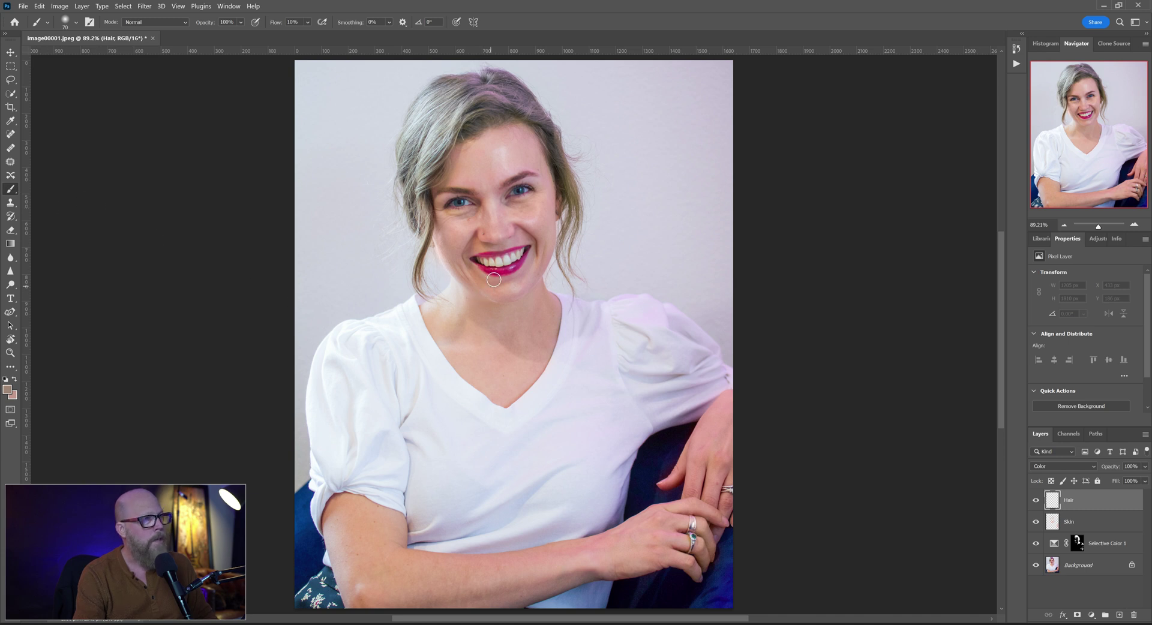
pyautogui.keyDown('alt'); pyautogui.click(503, 155); pyautogui.keyUp('alt')
pyautogui.keyDown('alt'); pyautogui.click(512, 155); pyautogui.keyUp('alt')
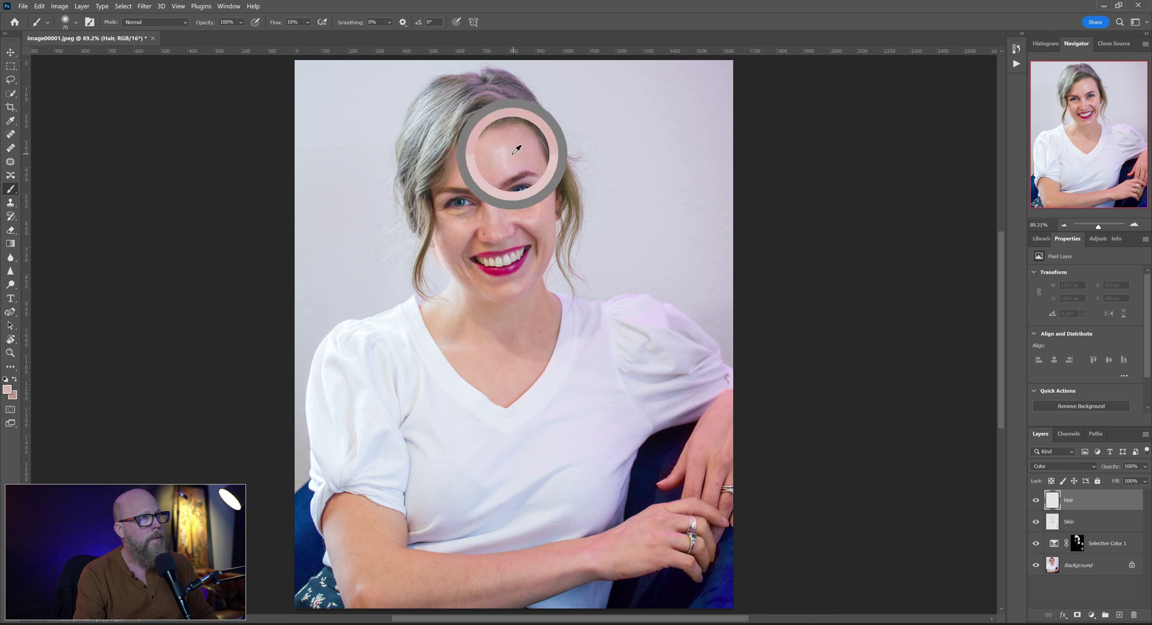
pyautogui.keyDown('alt'); pyautogui.click(521, 159); pyautogui.keyUp('alt')
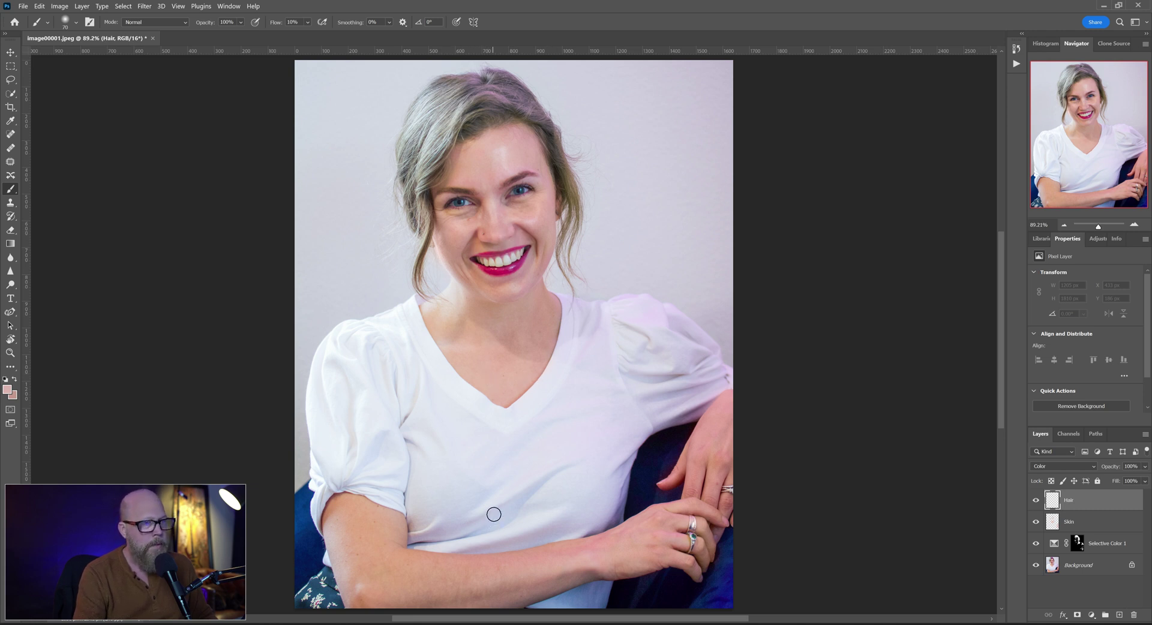
# Sample the neutral hair color beside the temple and paint it over the magenta hair at the crown on the Hair layer.
pyautogui.keyDown('alt'); pyautogui.click(576, 178); pyautogui.keyUp('alt')
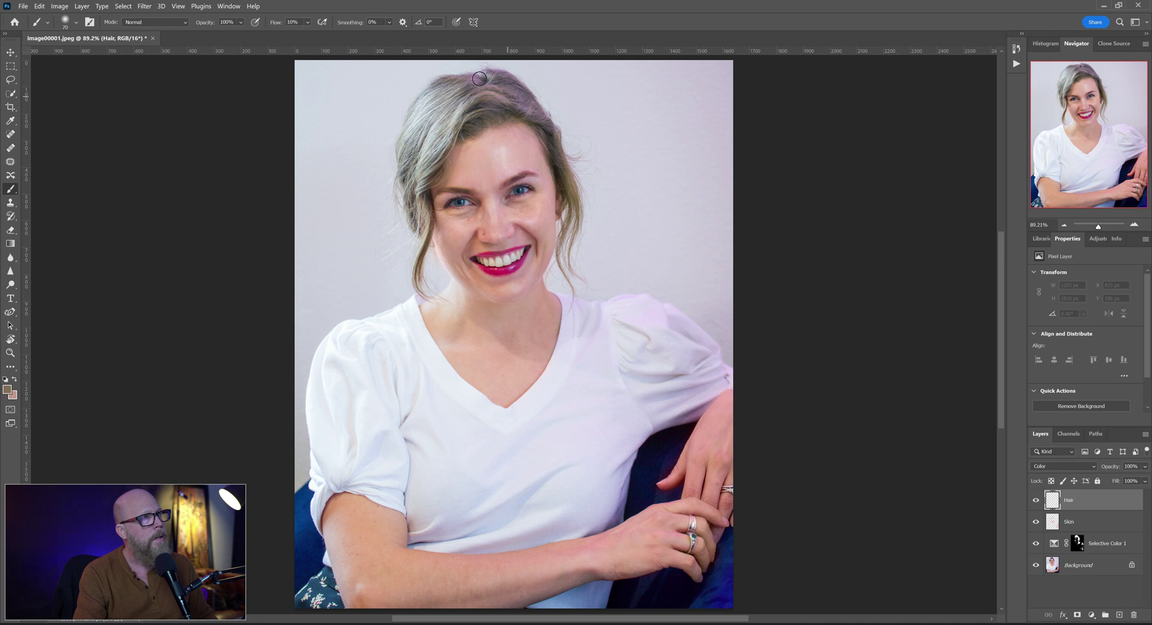
pyautogui.moveTo(525, 102); pyautogui.dragTo(551, 121)
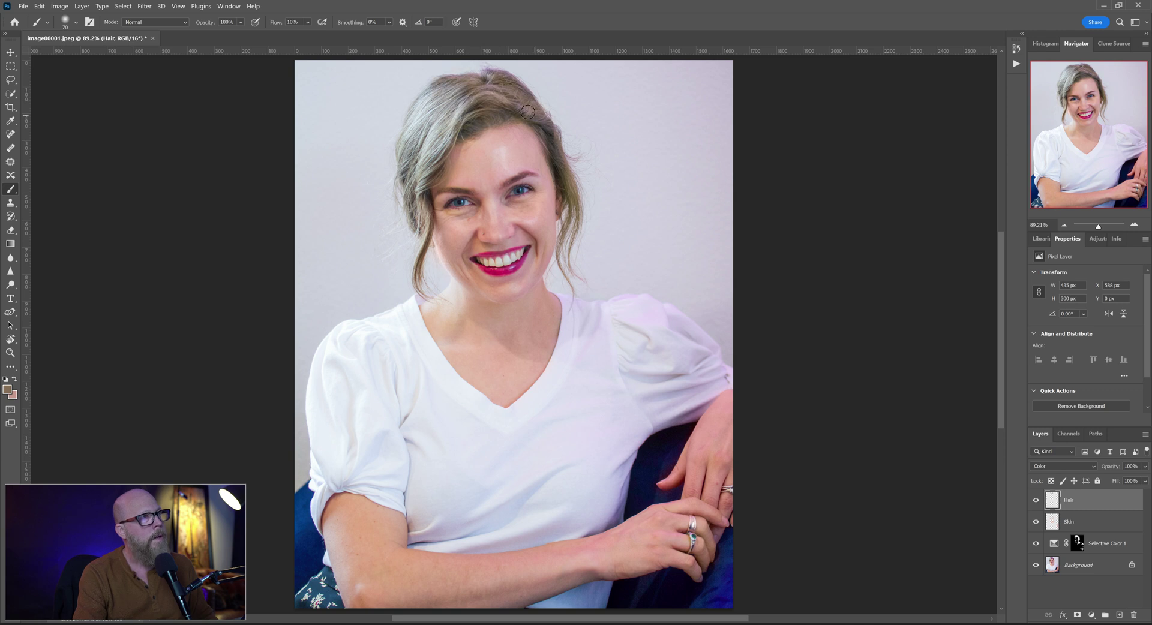
pyautogui.moveTo(549, 139)
pyautogui.mouseDown()
pyautogui.moveTo(548, 120)
pyautogui.moveTo(478, 145)
pyautogui.mouseUp()
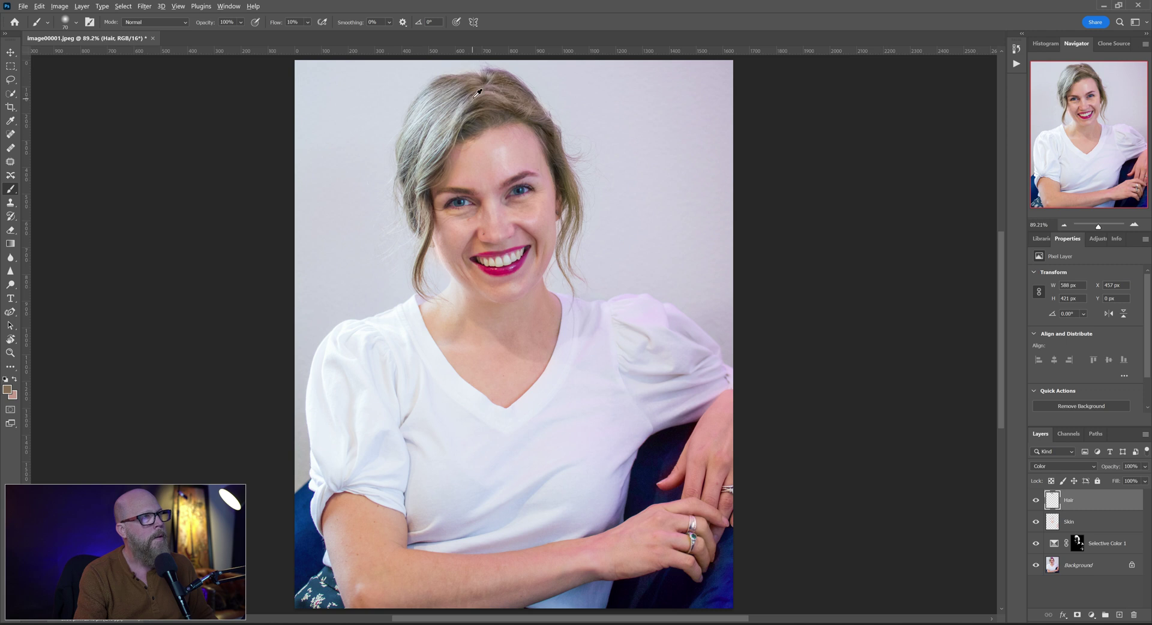
# Sample the corrected hair near the crown and paint over the remaining gray-green hair with a larger 125 px brush.
pyautogui.keyDown('alt'); pyautogui.click(465, 100); pyautogui.keyUp('alt')
pyautogui.press(']')
pyautogui.press(']')
pyautogui.press(']')
pyautogui.press(']')
pyautogui.moveTo(462, 98)
pyautogui.mouseDown()
pyautogui.moveTo(438, 149)
pyautogui.moveTo(423, 147)
pyautogui.moveTo(421, 109)
pyautogui.moveTo(410, 124)
pyautogui.moveTo(413, 184)
pyautogui.moveTo(476, 80)
pyautogui.moveTo(461, 125)
pyautogui.moveTo(486, 117)
pyautogui.moveTo(417, 174)
pyautogui.moveTo(423, 227)
pyautogui.moveTo(410, 153)
pyautogui.moveTo(414, 206)
pyautogui.moveTo(422, 136)
pyautogui.moveTo(460, 93)
pyautogui.moveTo(487, 91)
pyautogui.moveTo(441, 85)
pyautogui.moveTo(503, 100)
pyautogui.mouseUp()
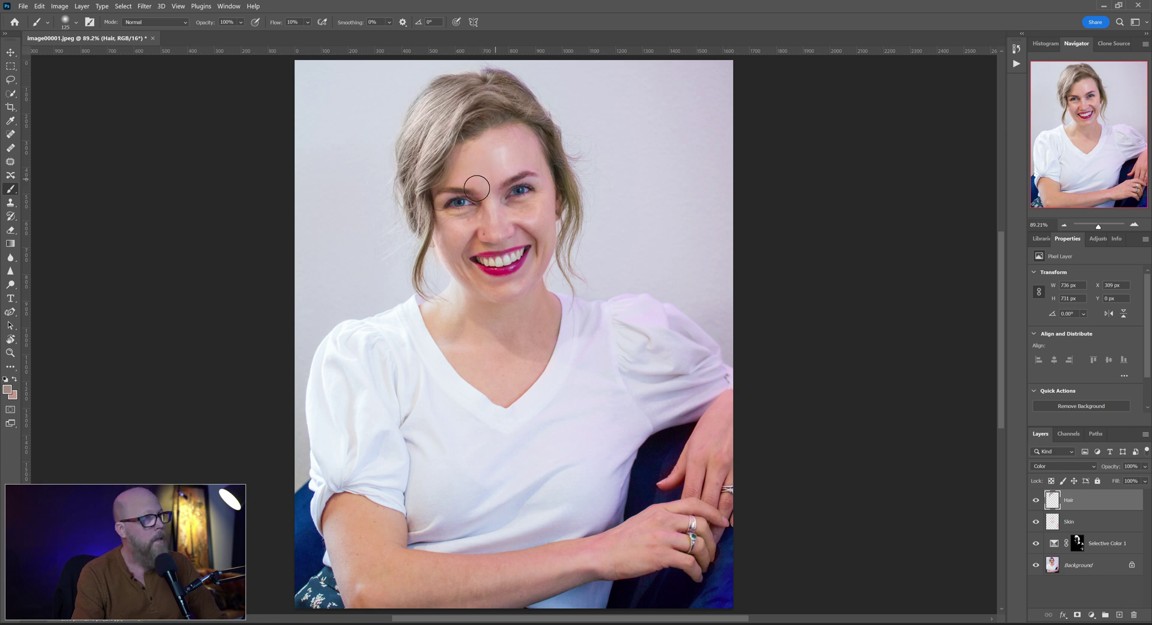
pyautogui.moveTo(412, 196); pyautogui.dragTo(425, 223)
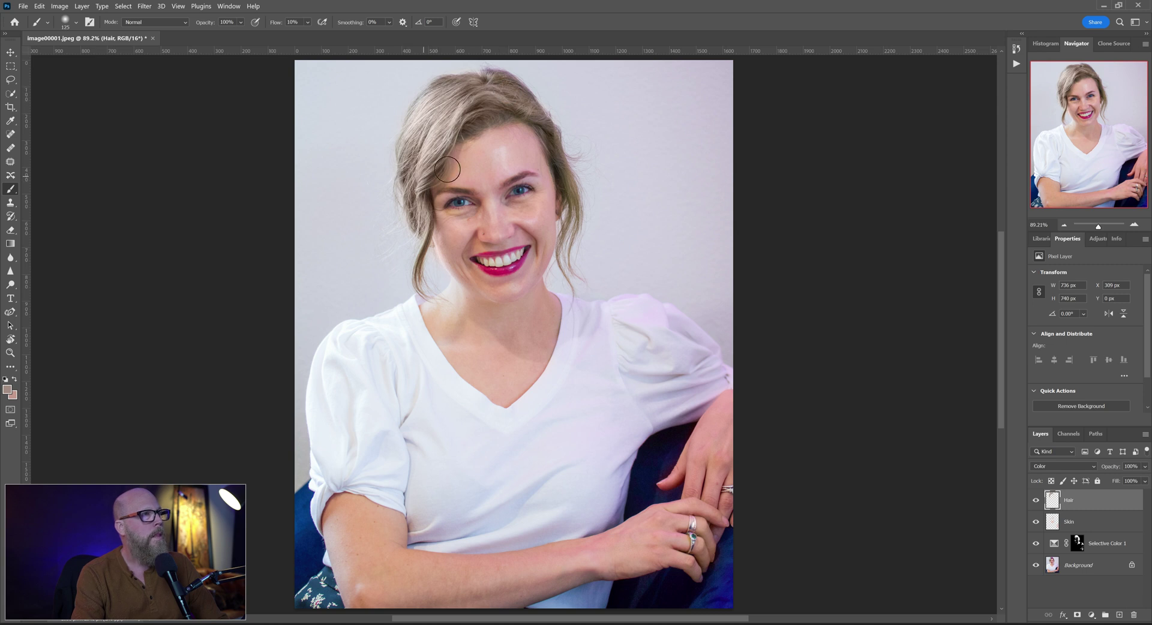
# Compare the hair correction by toggling the Hair layer, and lower its opacity to 84%.
pyautogui.click(1036, 501)
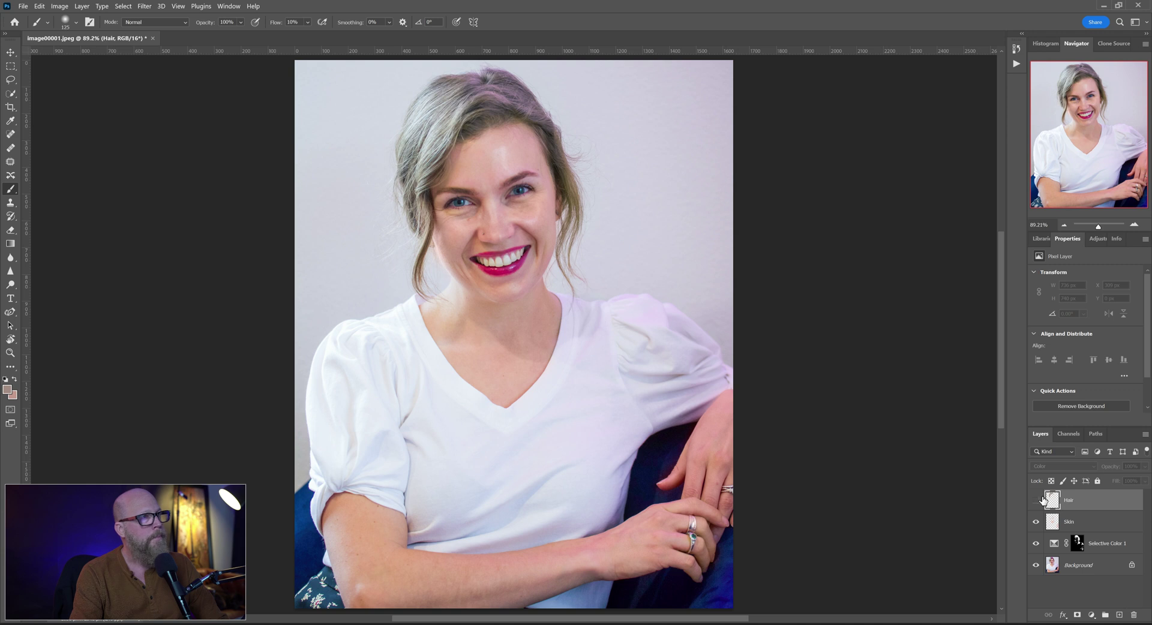
pyautogui.click(1036, 501)
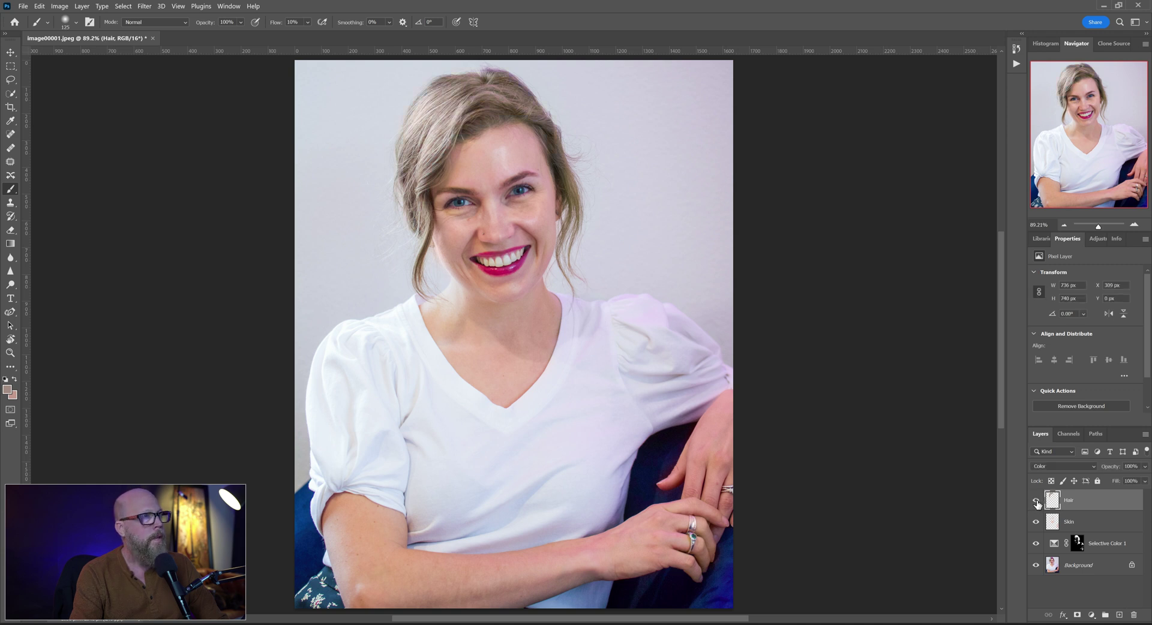
pyautogui.click(1144, 481)
pyautogui.moveTo(1130, 486); pyautogui.dragTo(1136, 487)
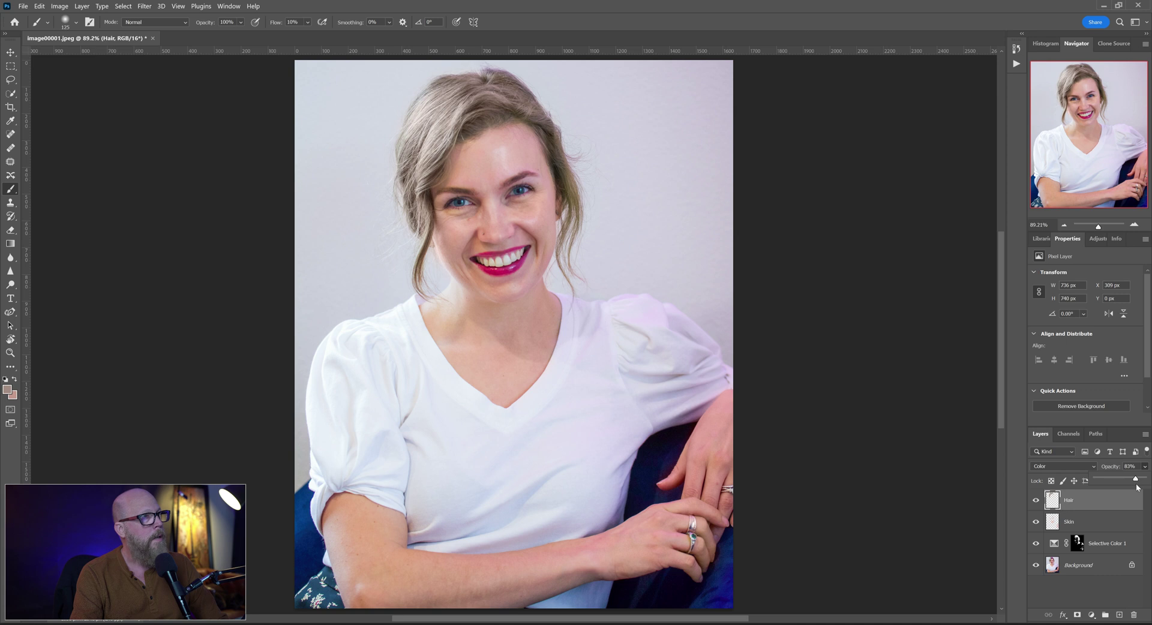
pyautogui.click(1035, 500)
pyautogui.click(1036, 501)
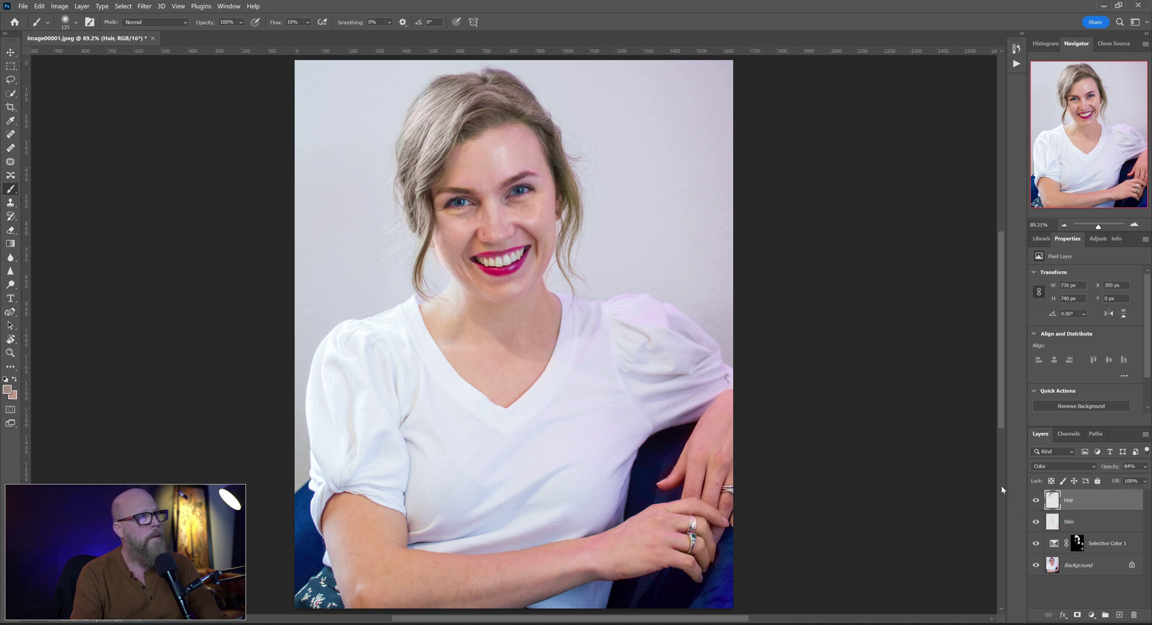
# Paint the lighter crown hair color over the greenish loose strands beside the cheek with a smaller brush.
pyautogui.click(457, 99)
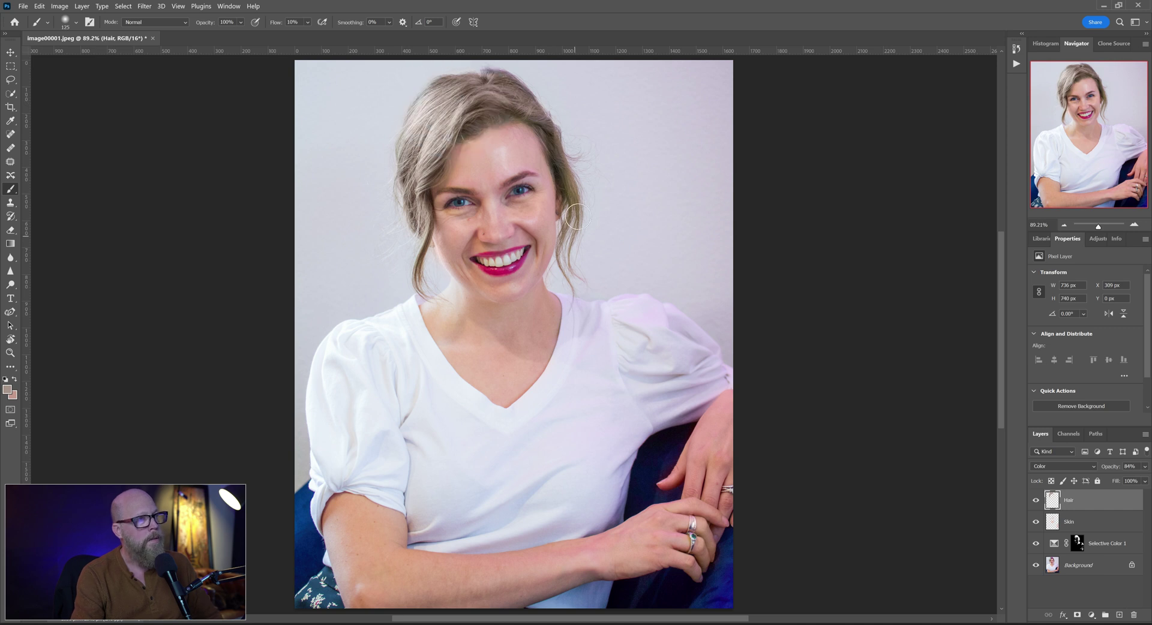
pyautogui.press('[')
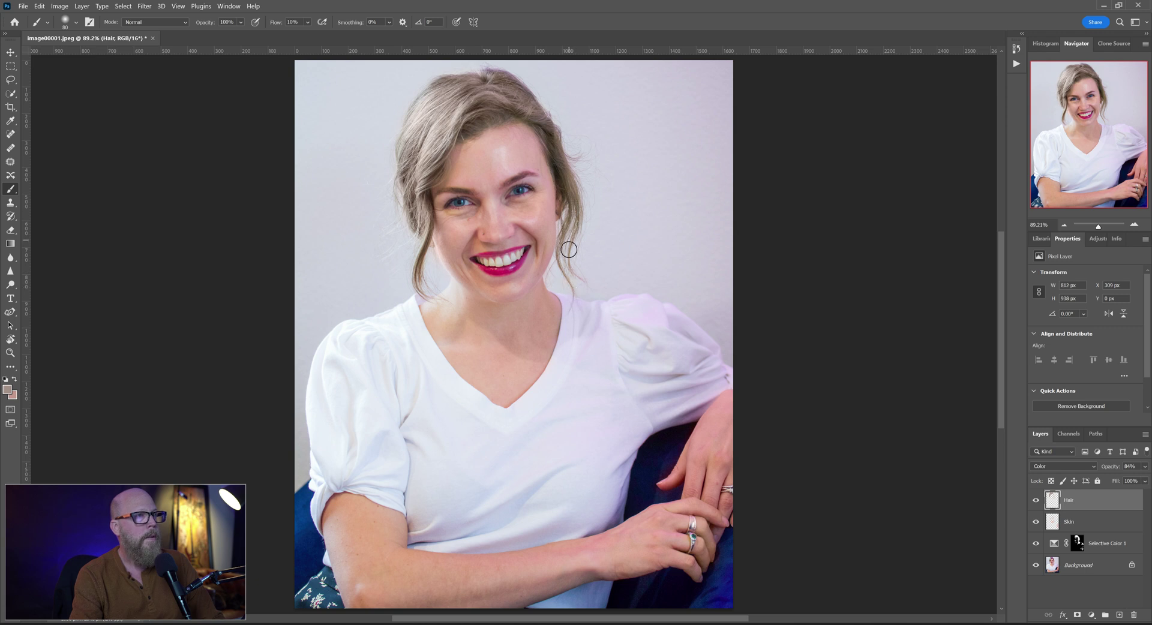
pyautogui.moveTo(570, 190)
pyautogui.mouseDown()
pyautogui.moveTo(578, 234)
pyautogui.moveTo(602, 242)
pyautogui.mouseUp()
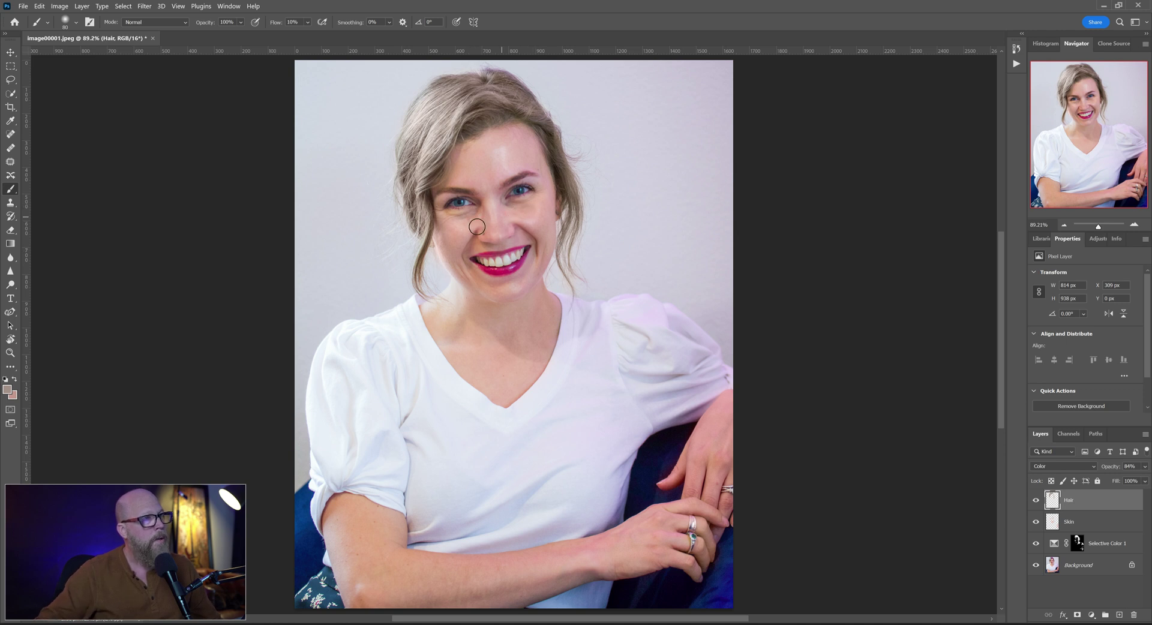
pyautogui.scroll(4, 534, 206)
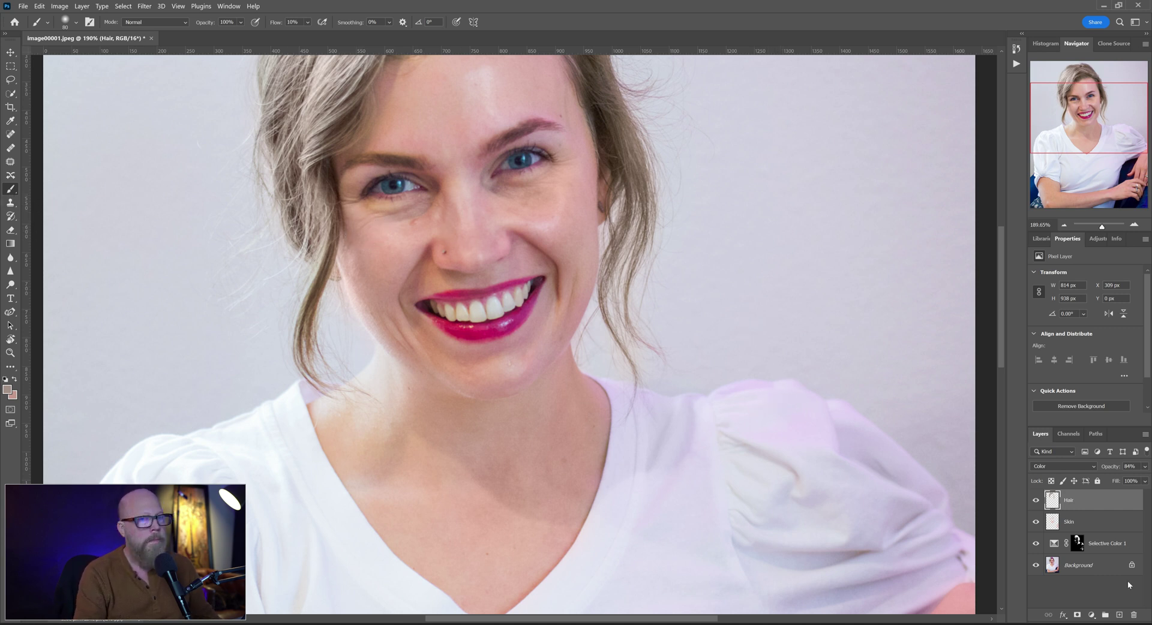
# Sample the cheek's skin tone and paint it under both eyes on the Skin layer with a smaller brush.
pyautogui.hotkey('alt', '[')
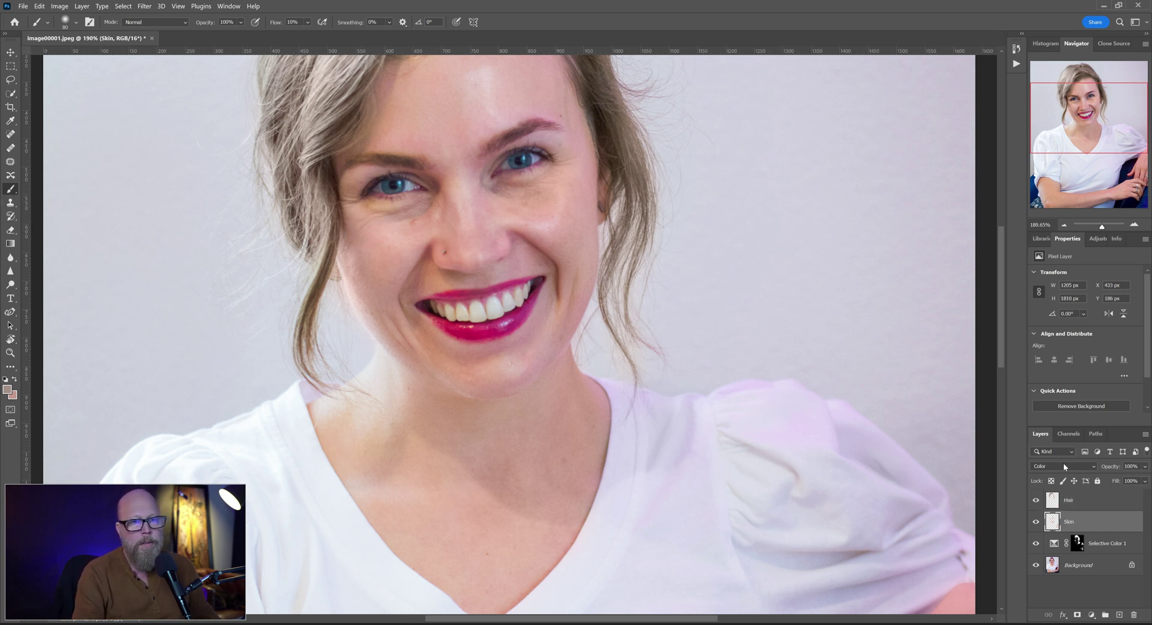
pyautogui.keyDown('alt'); pyautogui.click(384, 240); pyautogui.keyUp('alt')
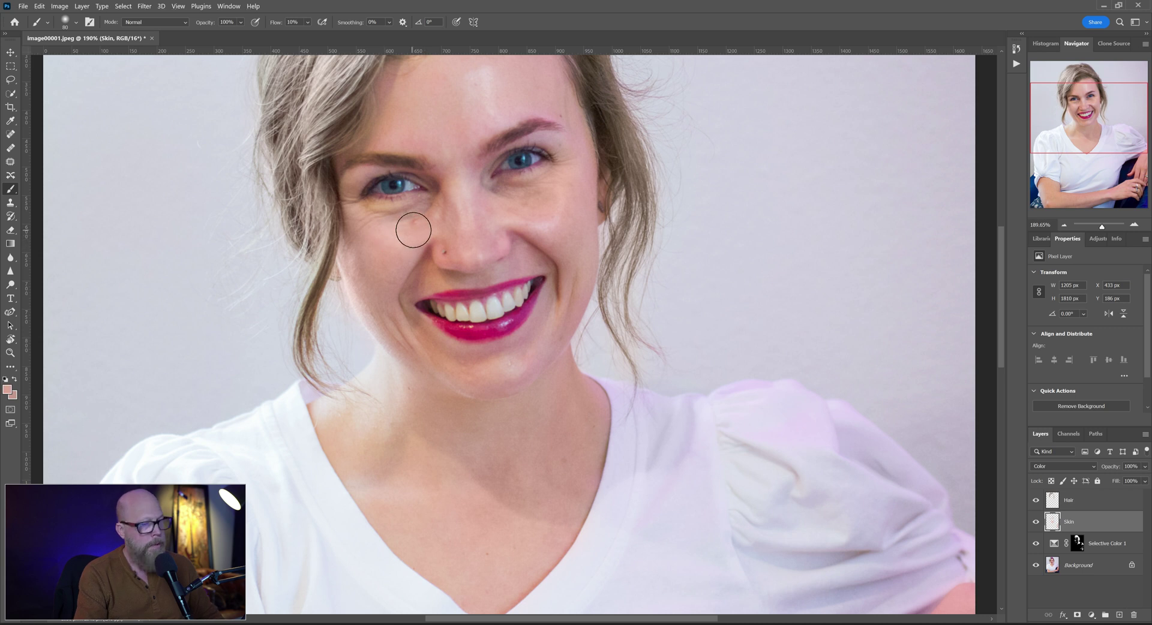
pyautogui.press('[')
pyautogui.press('[')
pyautogui.press('[')
pyautogui.press('[')
pyautogui.moveTo(396, 209)
pyautogui.mouseDown()
pyautogui.moveTo(367, 207)
pyautogui.moveTo(414, 209)
pyautogui.mouseUp()
pyautogui.moveTo(543, 183)
pyautogui.mouseDown()
pyautogui.moveTo(526, 180)
pyautogui.moveTo(567, 157)
pyautogui.moveTo(559, 205)
pyautogui.mouseUp()
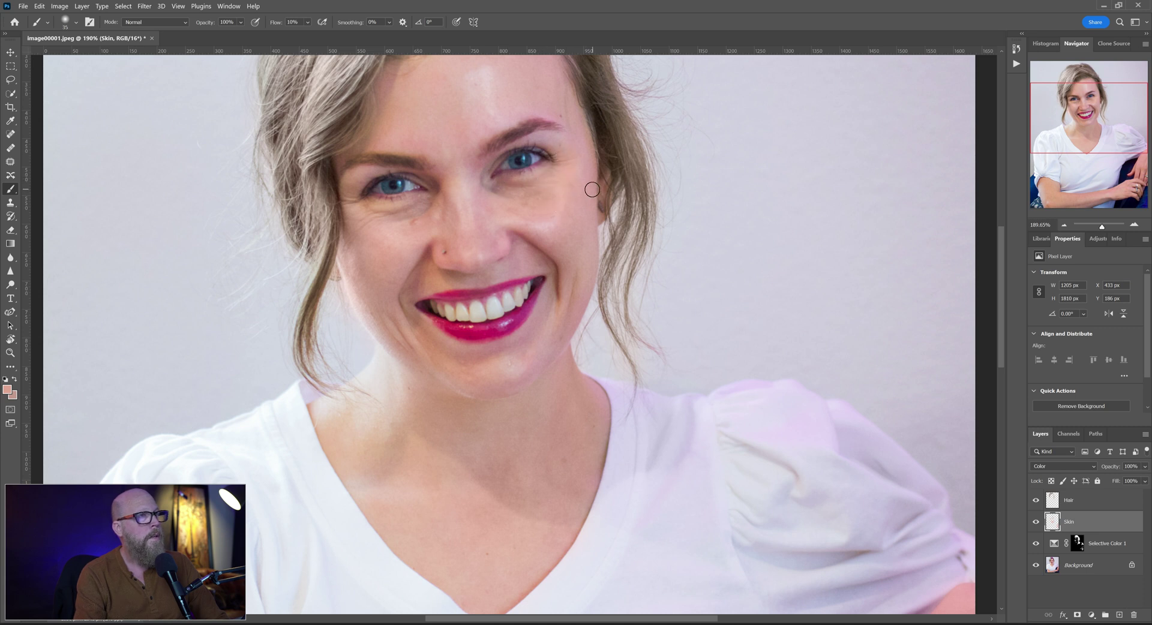
# Sample the skin tone near the ear and paint it over the outer eye corner and temple with a slightly larger brush.
pyautogui.press(']')
pyautogui.press(']')
pyautogui.press('alt')
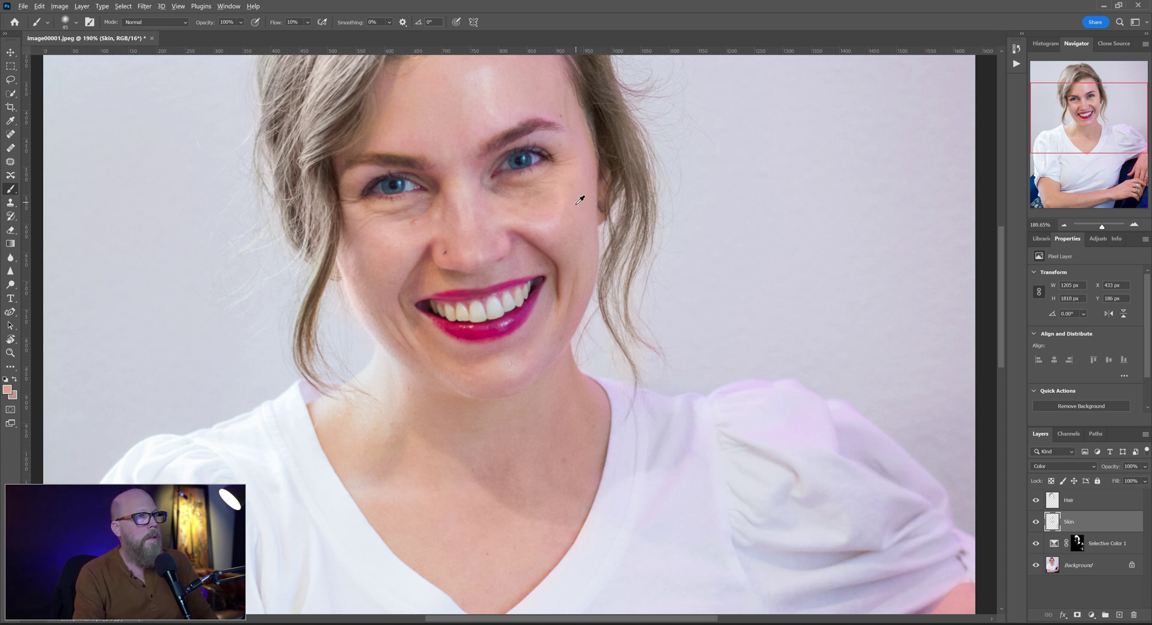
pyautogui.moveTo(559, 156)
pyautogui.mouseDown()
pyautogui.moveTo(570, 177)
pyautogui.moveTo(555, 208)
pyautogui.moveTo(519, 216)
pyautogui.moveTo(569, 160)
pyautogui.moveTo(569, 197)
pyautogui.moveTo(561, 173)
pyautogui.moveTo(513, 187)
pyautogui.moveTo(524, 181)
pyautogui.moveTo(557, 208)
pyautogui.moveTo(562, 154)
pyautogui.moveTo(577, 168)
pyautogui.moveTo(565, 200)
pyautogui.moveTo(590, 192)
pyautogui.mouseUp()
# Paint sampled nose-bridge color around the brows and nose, and sampled jaw-edge color along the jawline toward the chin.
pyautogui.keyDown('alt'); pyautogui.click(467, 185); pyautogui.keyUp('alt')
pyautogui.moveTo(471, 159)
pyautogui.mouseDown()
pyautogui.moveTo(465, 196)
pyautogui.moveTo(491, 144)
pyautogui.moveTo(457, 182)
pyautogui.mouseUp()
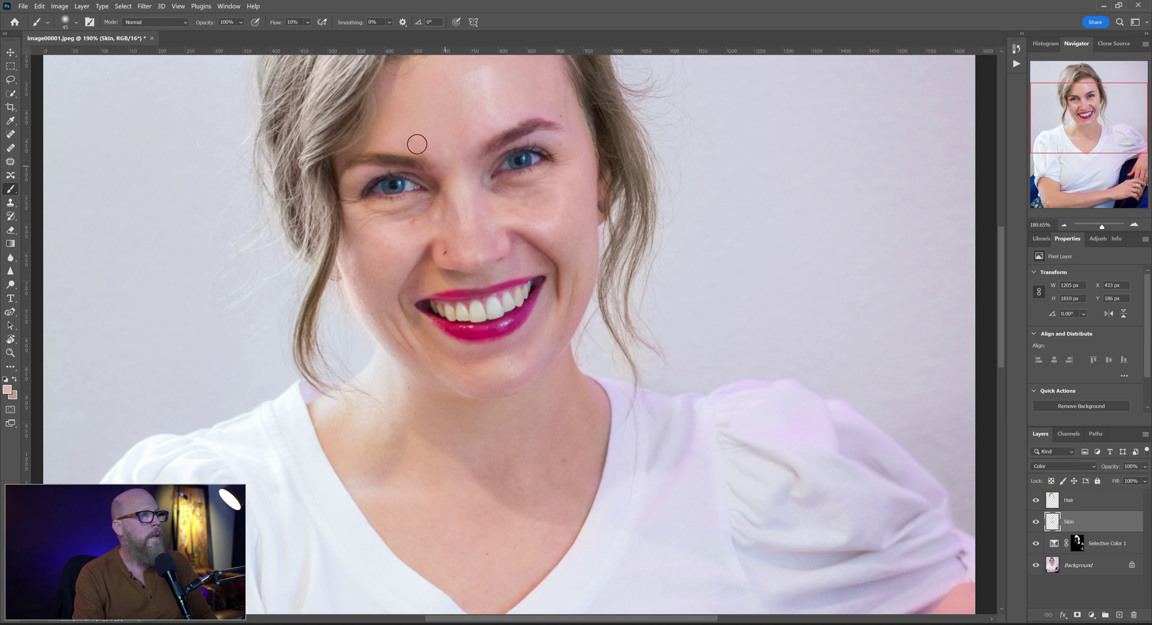
pyautogui.moveTo(368, 157)
pyautogui.mouseDown()
pyautogui.moveTo(510, 109)
pyautogui.moveTo(548, 112)
pyautogui.moveTo(505, 121)
pyautogui.moveTo(539, 115)
pyautogui.moveTo(563, 134)
pyautogui.moveTo(518, 149)
pyautogui.moveTo(574, 148)
pyautogui.moveTo(578, 117)
pyautogui.moveTo(584, 197)
pyautogui.moveTo(546, 273)
pyautogui.moveTo(468, 297)
pyautogui.moveTo(545, 249)
pyautogui.mouseUp()
pyautogui.keyDown('alt'); pyautogui.click(591, 270); pyautogui.keyUp('alt')
pyautogui.moveTo(565, 314)
pyautogui.mouseDown()
pyautogui.moveTo(576, 283)
pyautogui.moveTo(561, 304)
pyautogui.moveTo(565, 283)
pyautogui.moveTo(526, 377)
pyautogui.mouseUp()
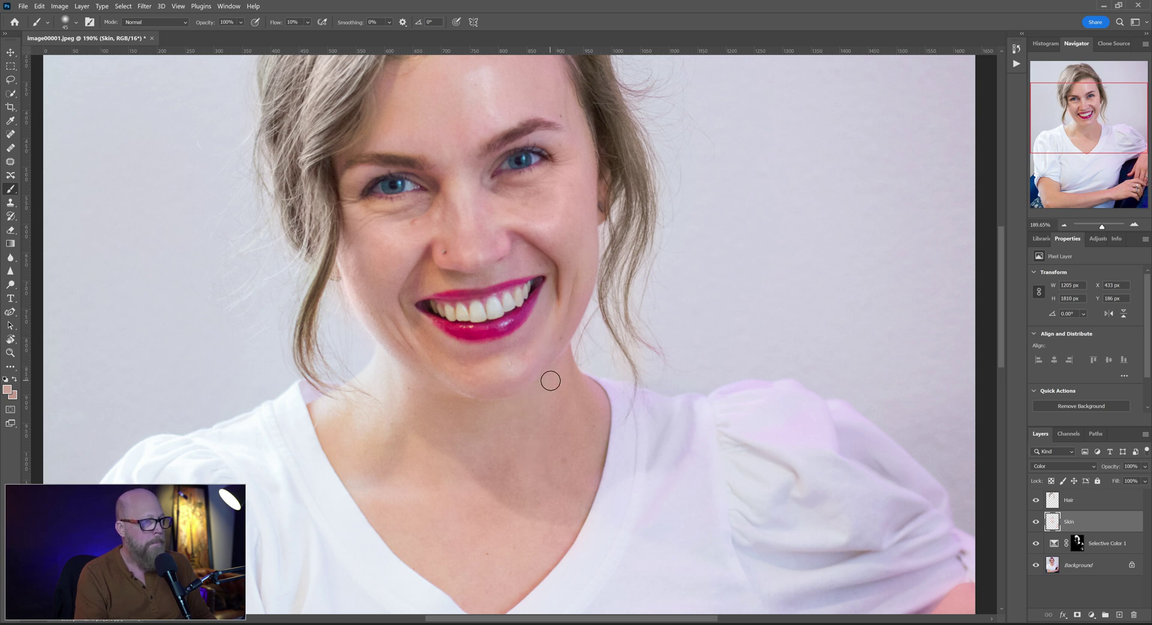
# Group the Selective Color 1, Skin and Hair layers, and toggle the group's visibility to compare the portrait before and after.
pyautogui.hotkey('ctrl', '0')
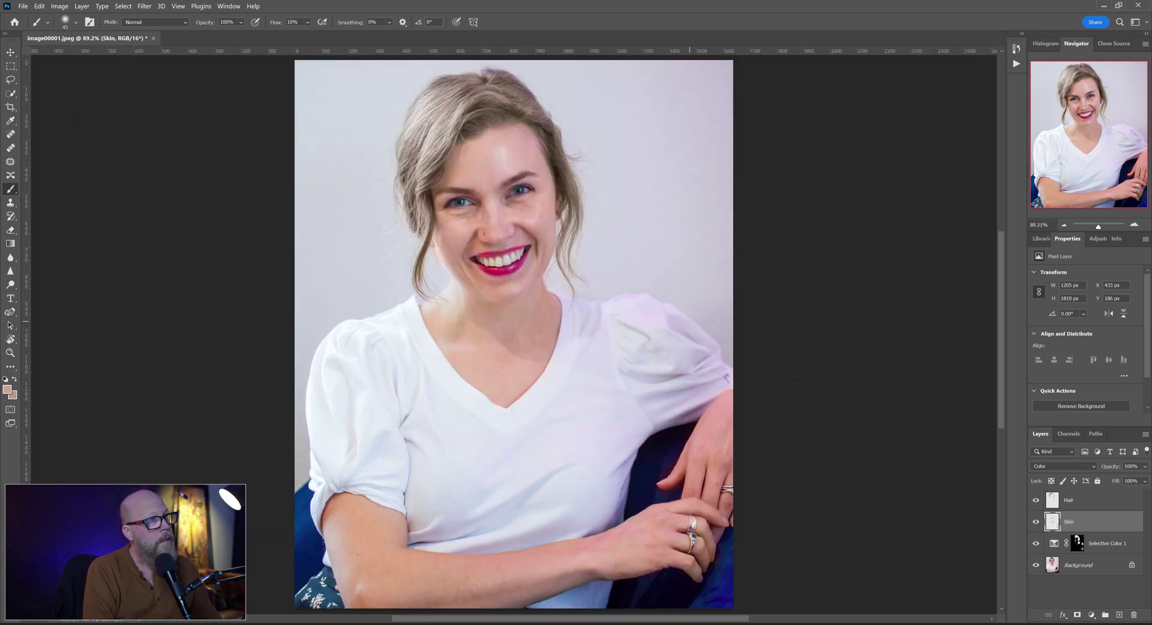
pyautogui.click(1091, 549)
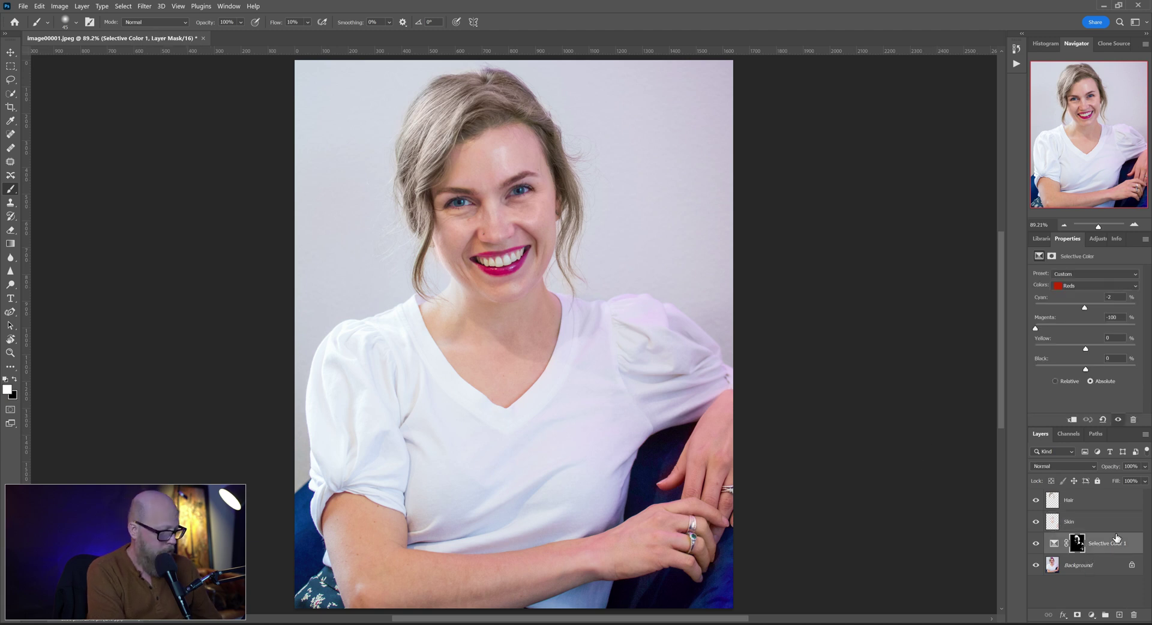
pyautogui.keyDown('shift'); pyautogui.click(1107, 507); pyautogui.keyUp('shift')
pyautogui.hotkey('ctrl', 'g')
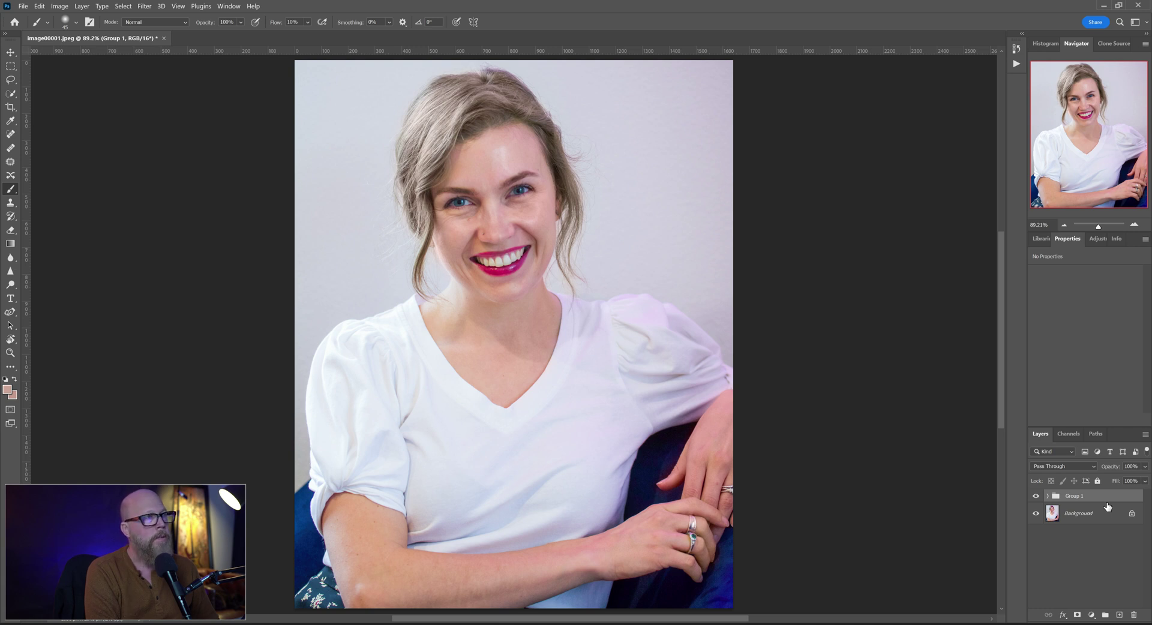
pyautogui.click(1034, 496)
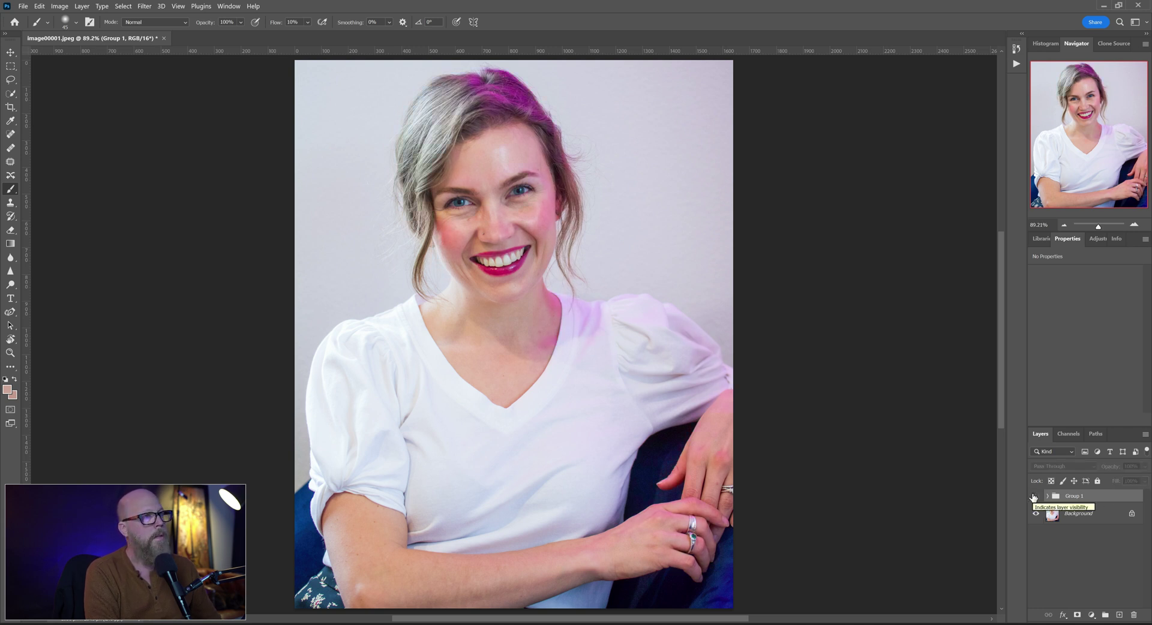
pyautogui.click(1034, 496)
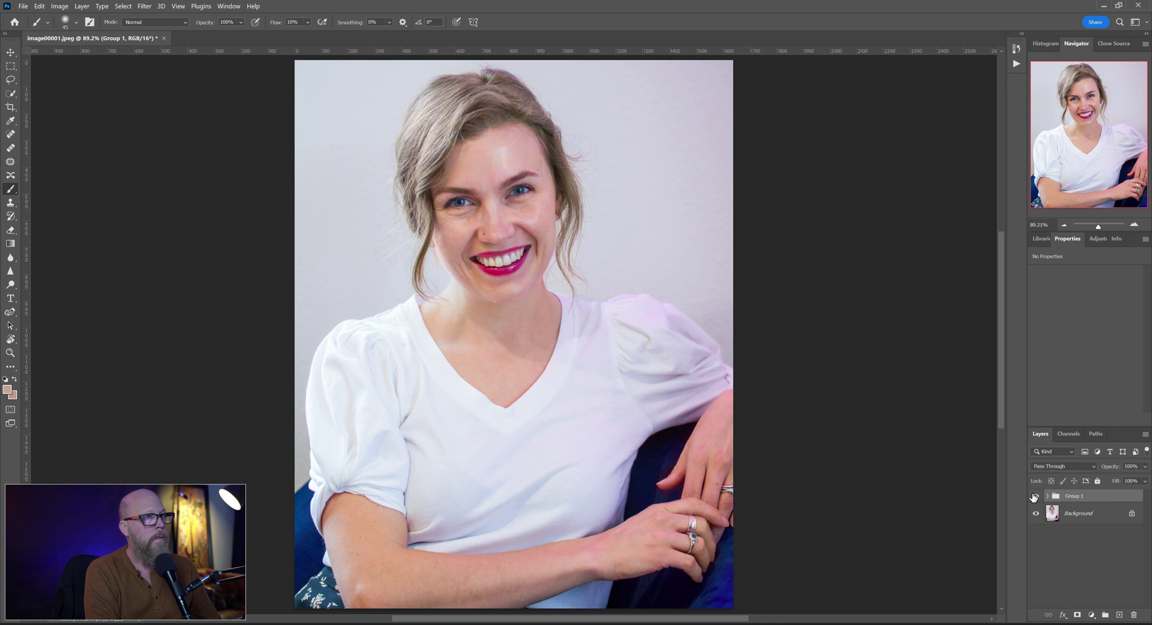